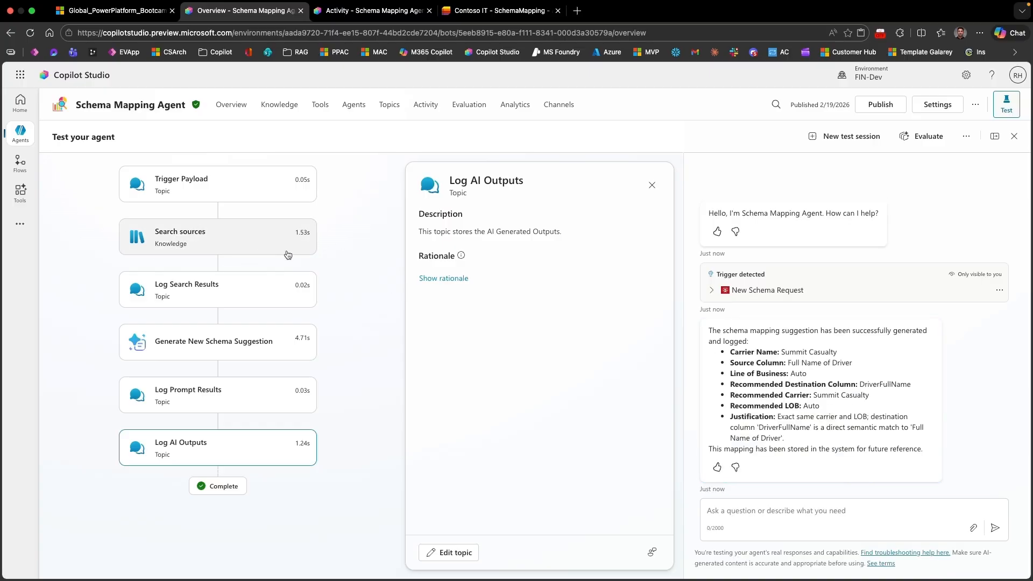
Step: Inspect the Log Search Results and Generate New Schema Suggestion steps of the test run, and check the SharePoint SchemaMapping list
click(232, 293)
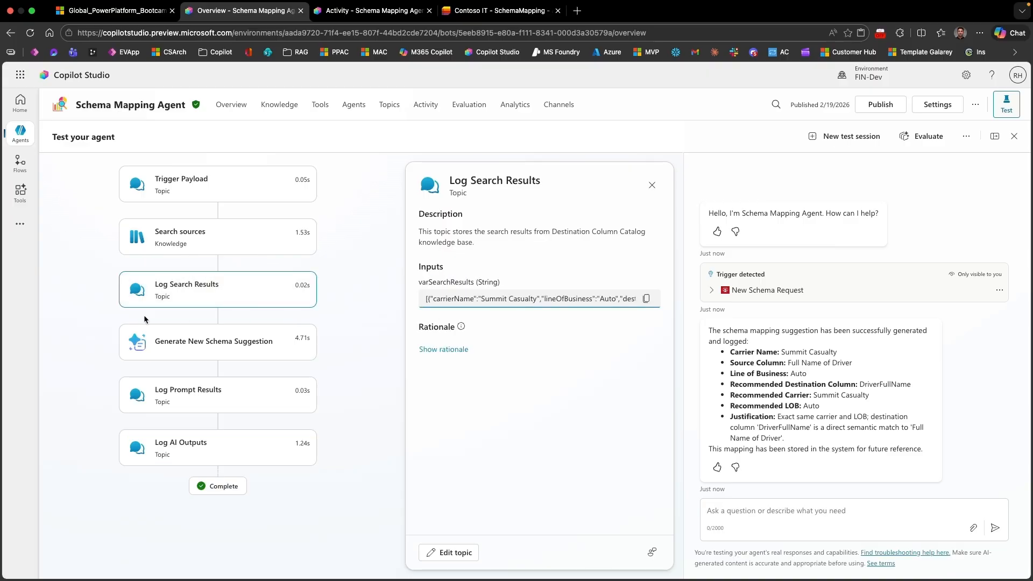
click(188, 344)
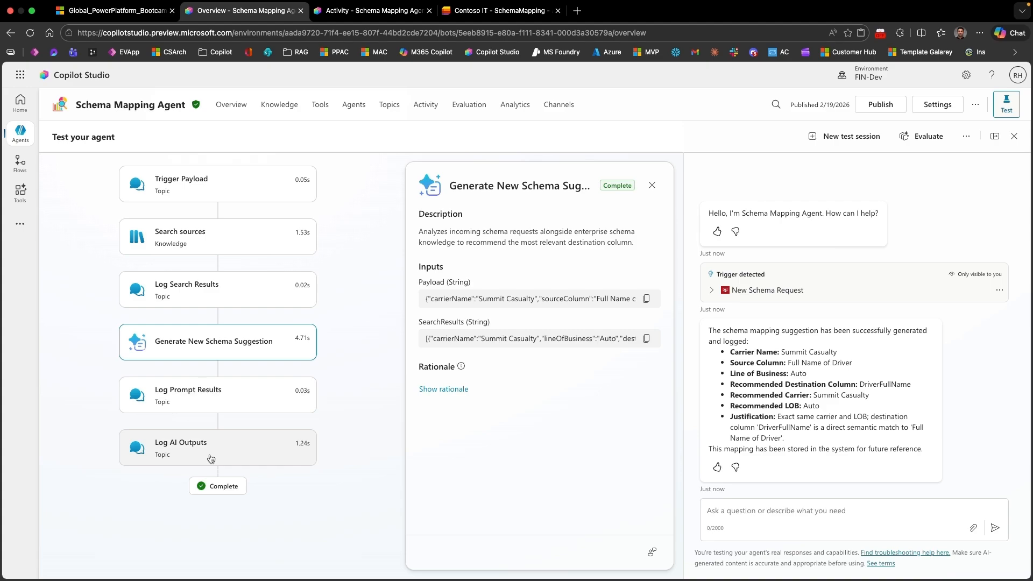
key(ctrl+Tab)
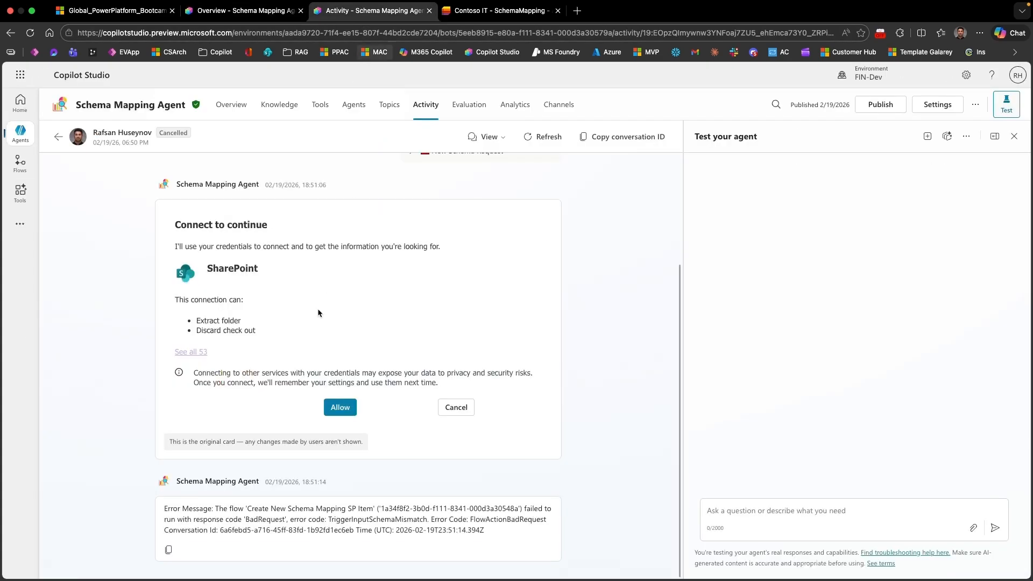
key(ctrl+Tab)
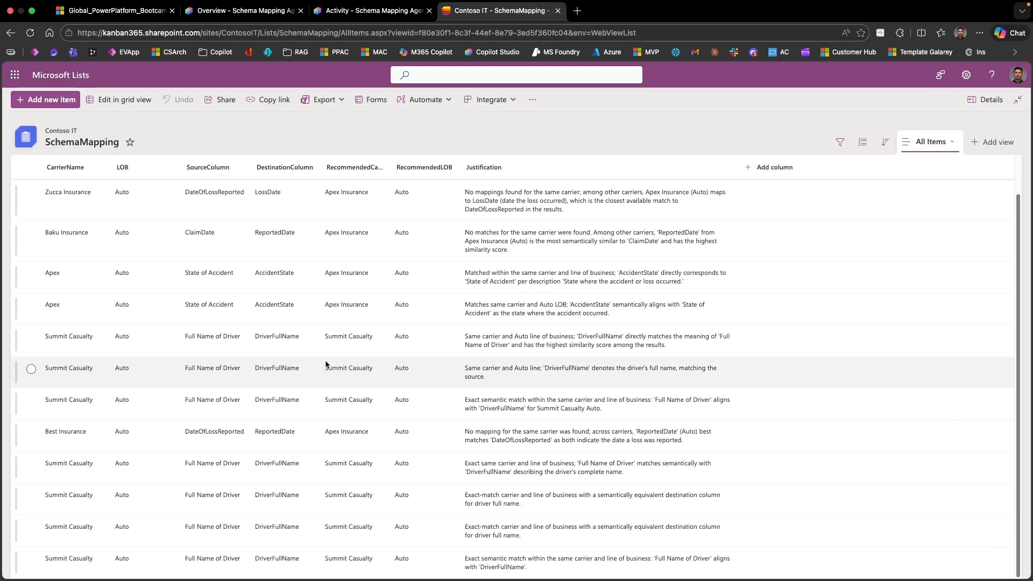
Step: Return to the Schema Mapping Agent and review the prompt instructions of its Generate New Schema Suggestion tool in the prompt editor
click(247, 19)
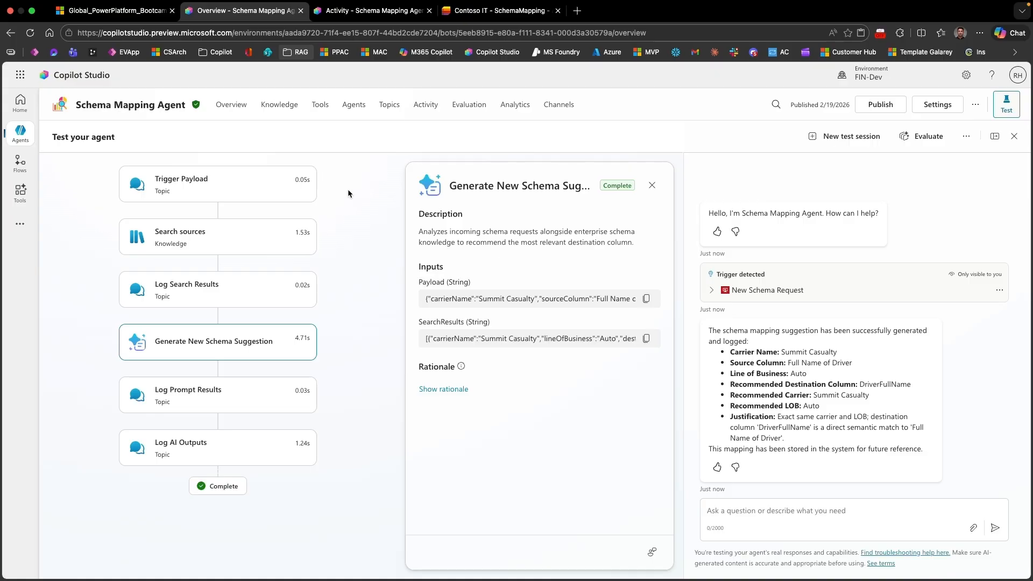
click(321, 110)
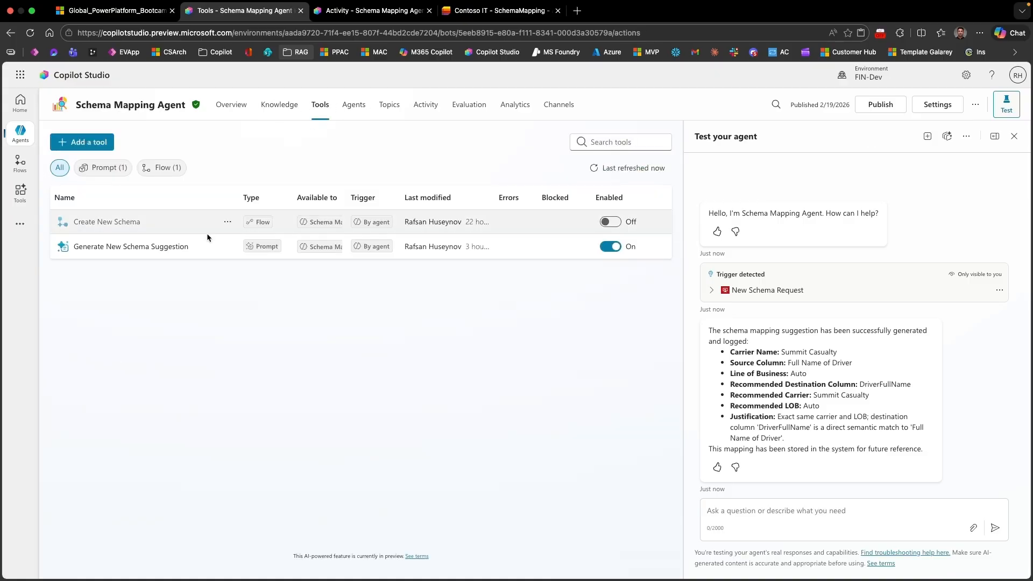
click(102, 248)
scroll(540, 378, down, 2)
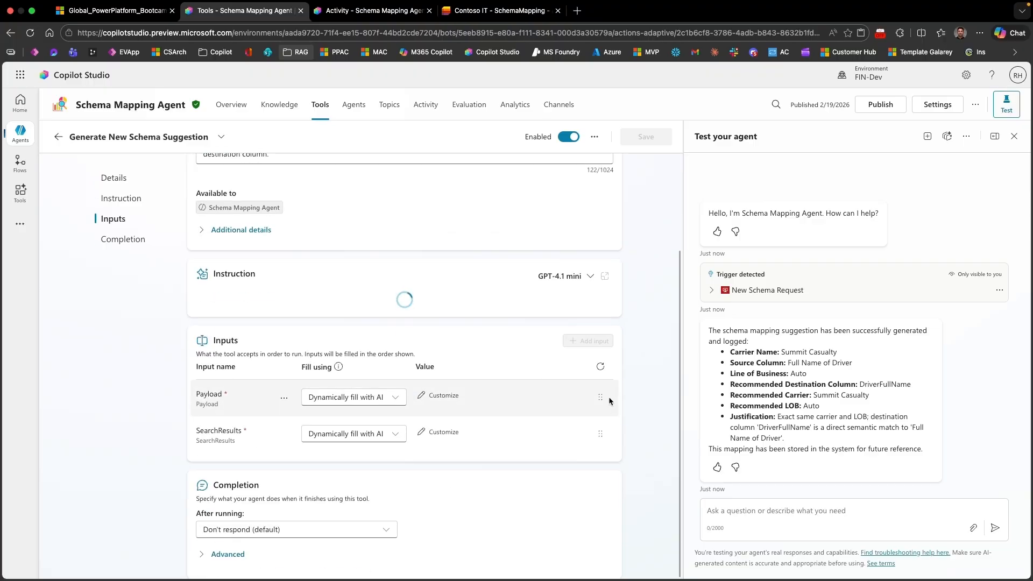
click(605, 276)
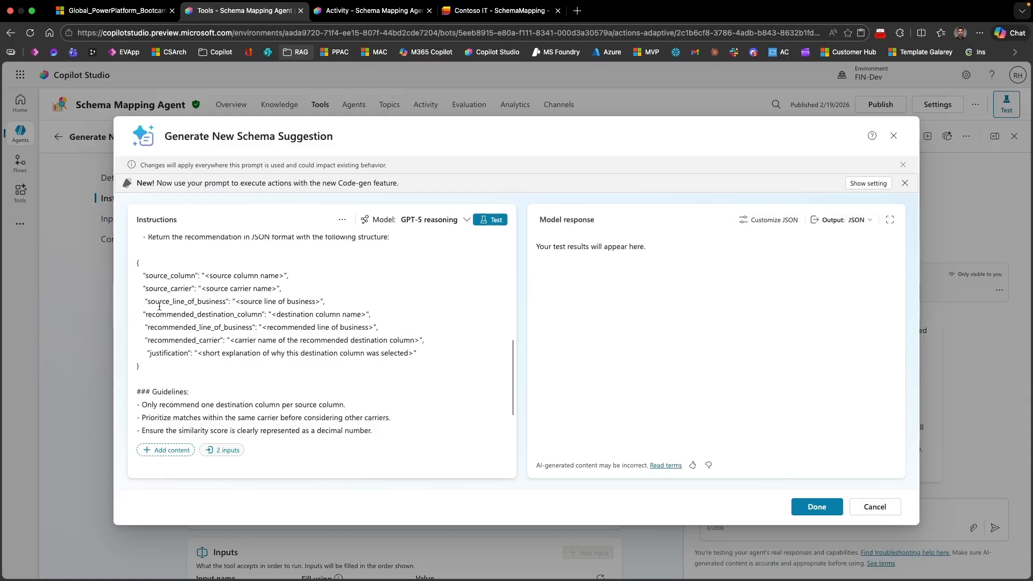
scroll(156, 373, down, 2)
Step: Test the schema suggestion prompt, examine the JSON model response, and close the prompt editor without saving changes
click(490, 219)
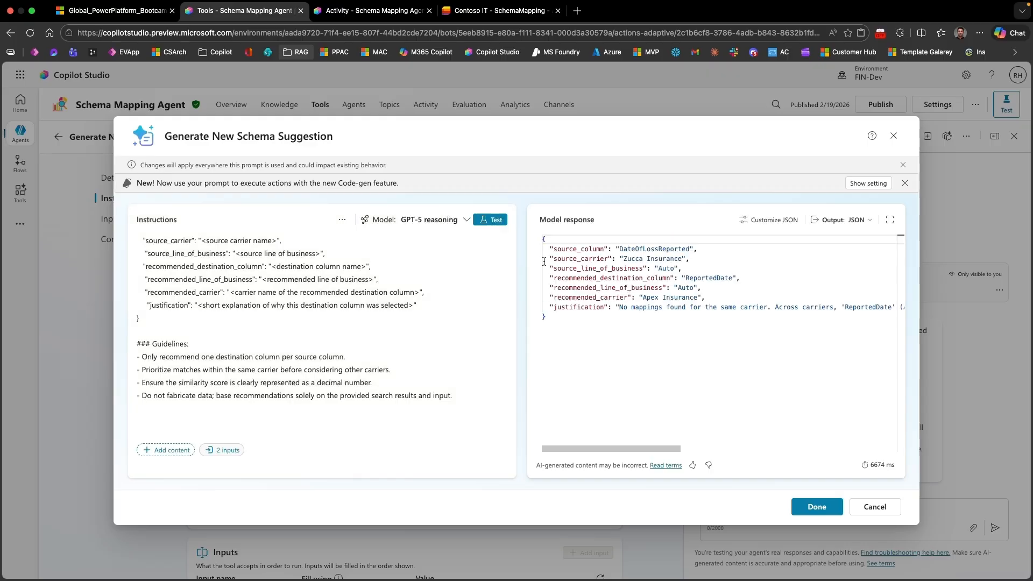
drag(554, 249, 605, 249)
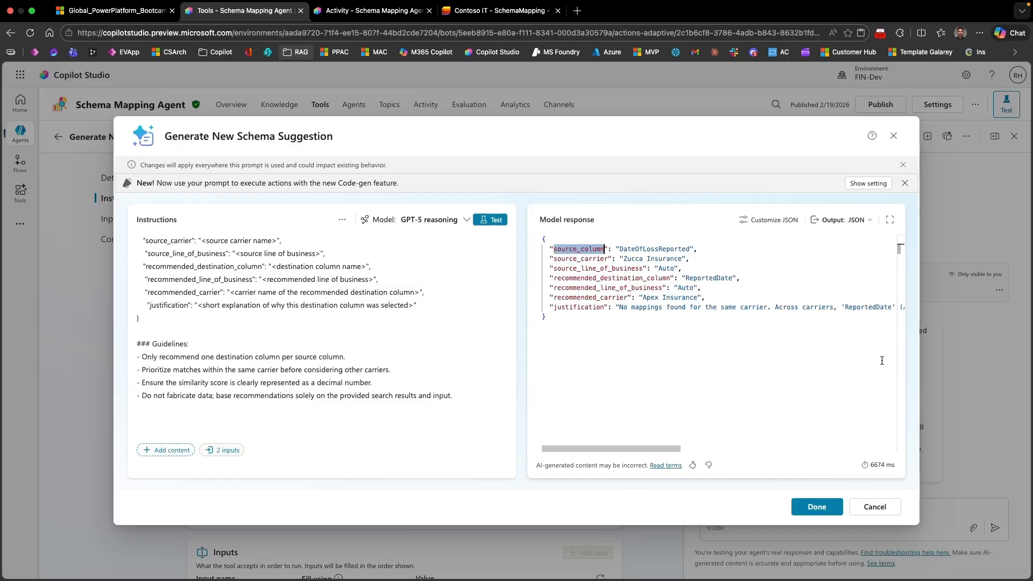
click(874, 506)
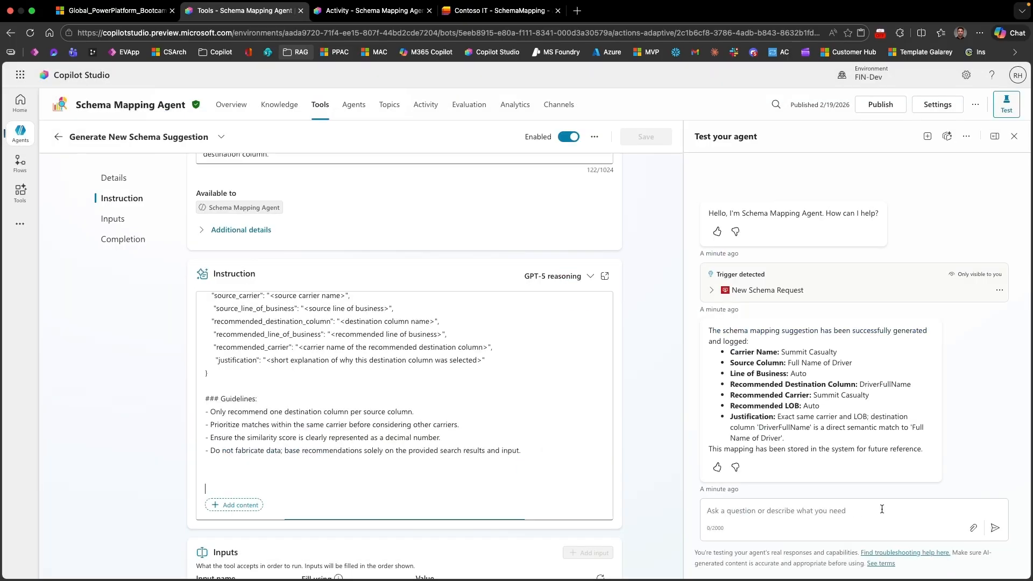
Step: Disable the agent's Log AI Outputs topic and enable the Log Results to SharePoint List topic
click(389, 105)
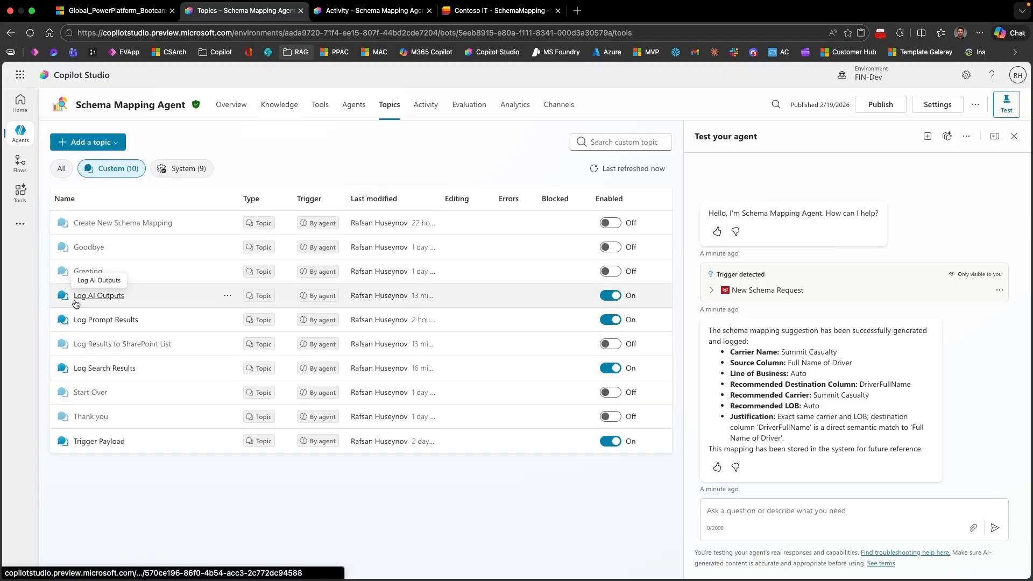
click(610, 296)
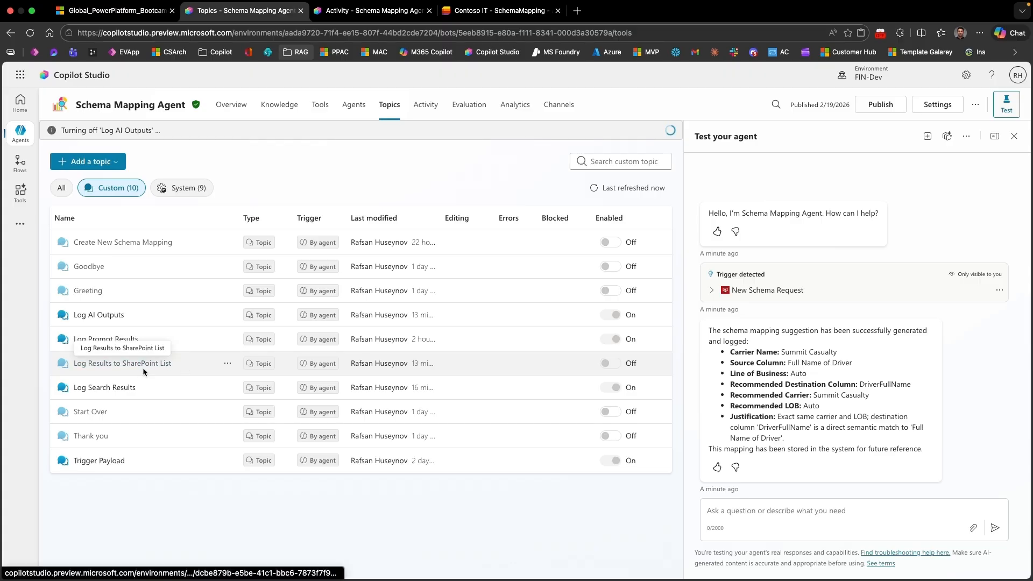
click(612, 364)
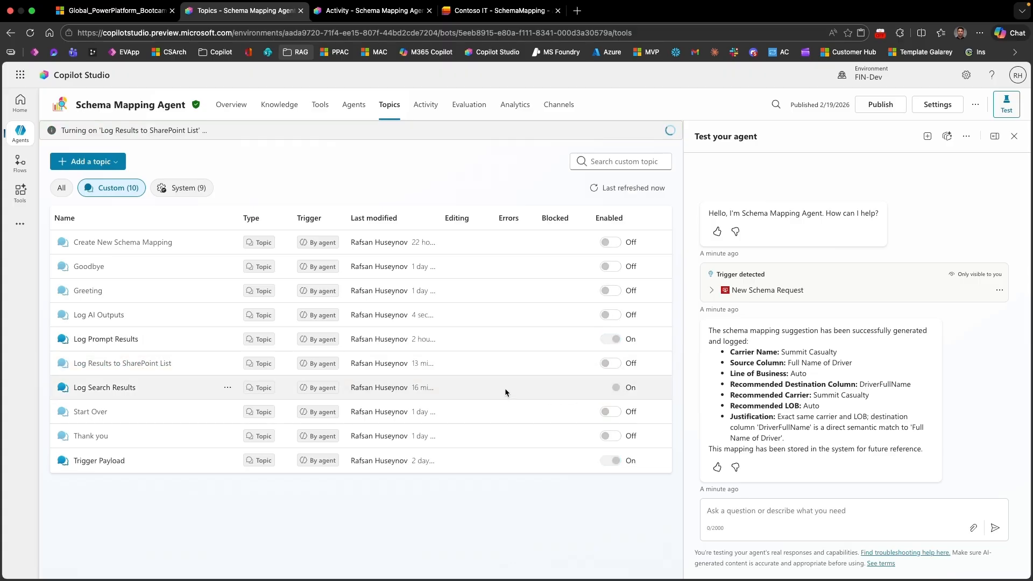
Step: Open the Log Results to SharePoint List topic and examine its trigger, both Parse value nodes and the flow action's inputs
click(136, 365)
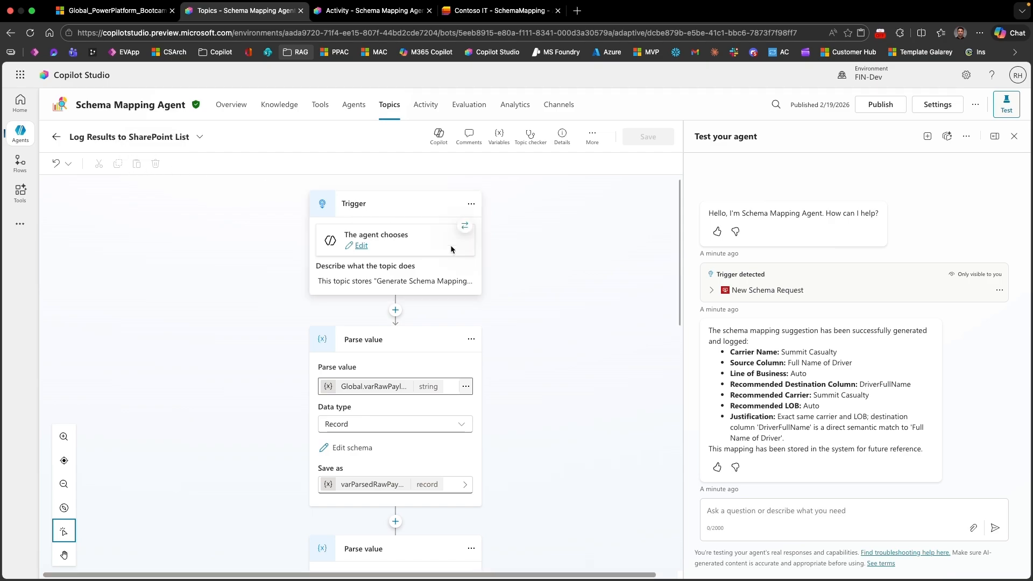
scroll(516, 267, down, 2)
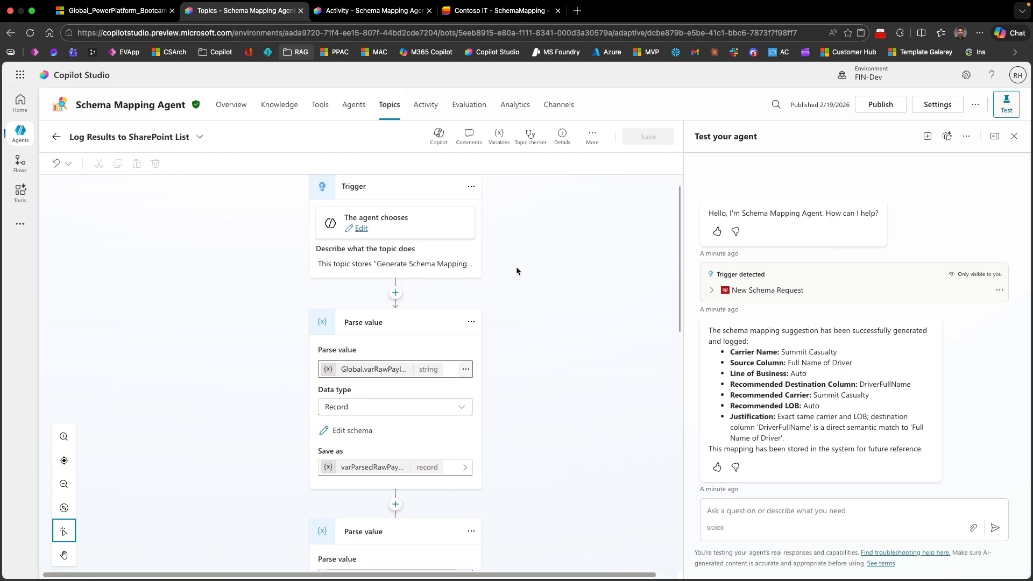
scroll(484, 328, down, 5)
scroll(474, 309, up, 5)
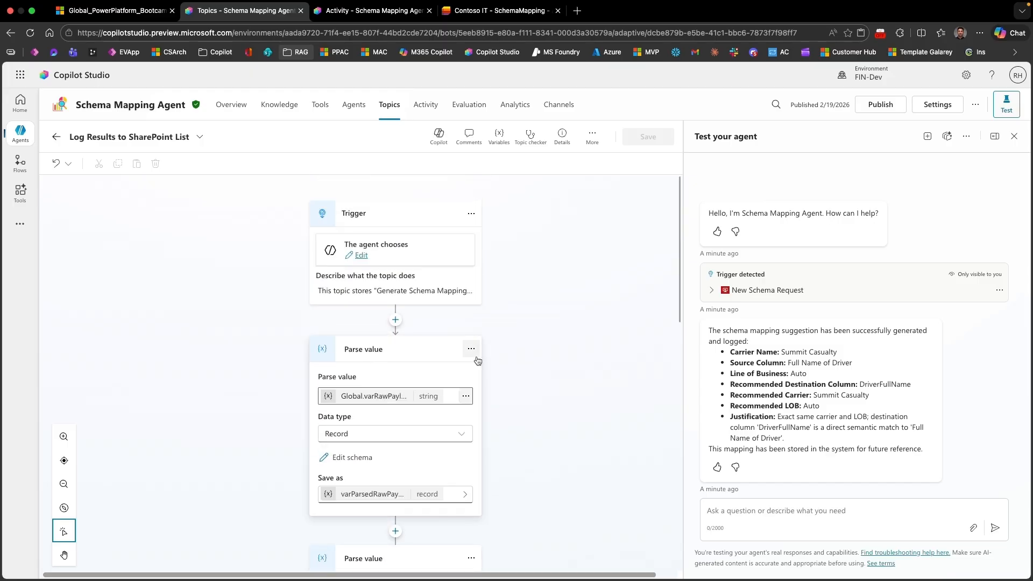
scroll(522, 357, down, 1)
scroll(521, 357, down, 3)
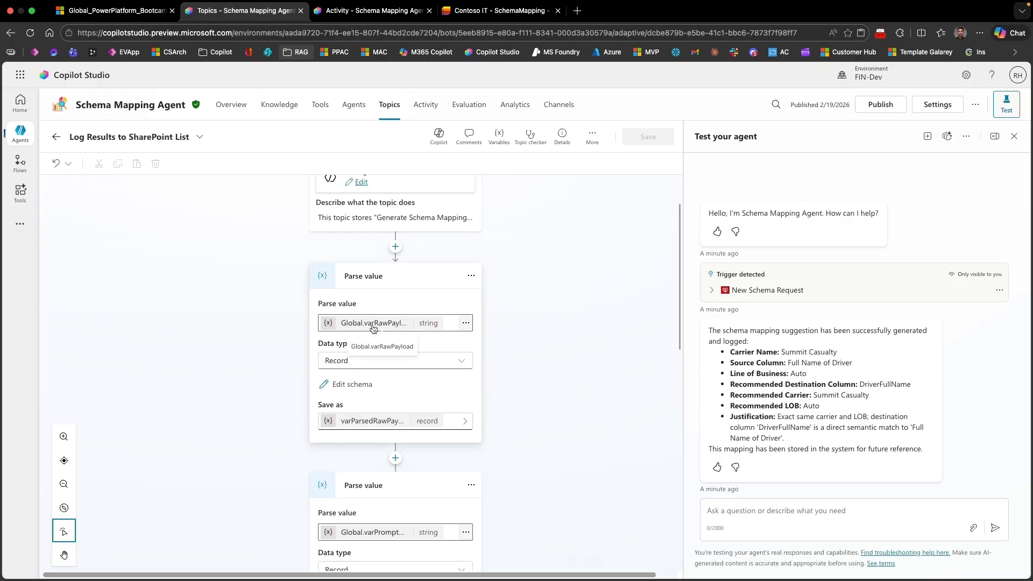
scroll(500, 354, down, 3)
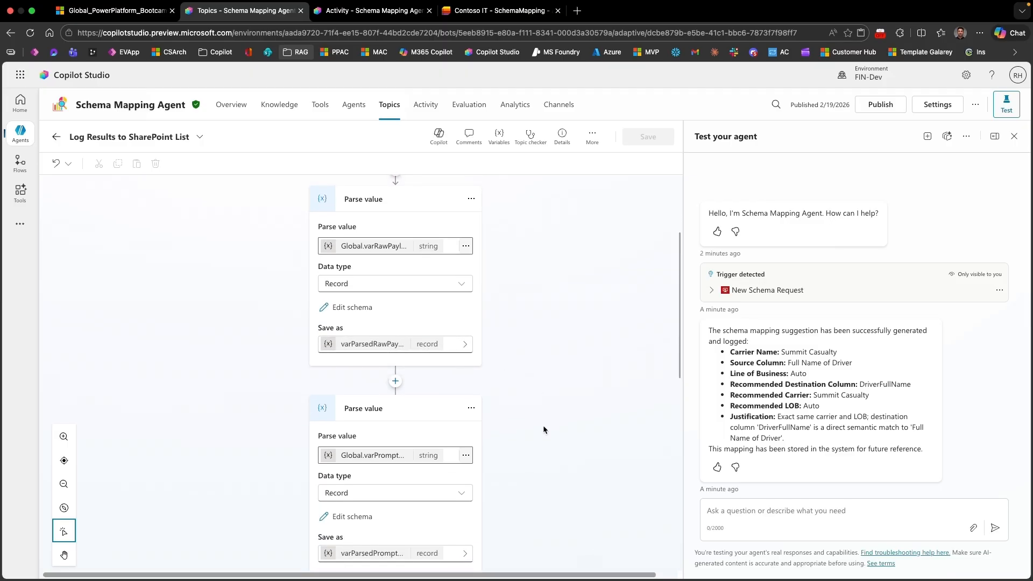
scroll(545, 425, down, 6)
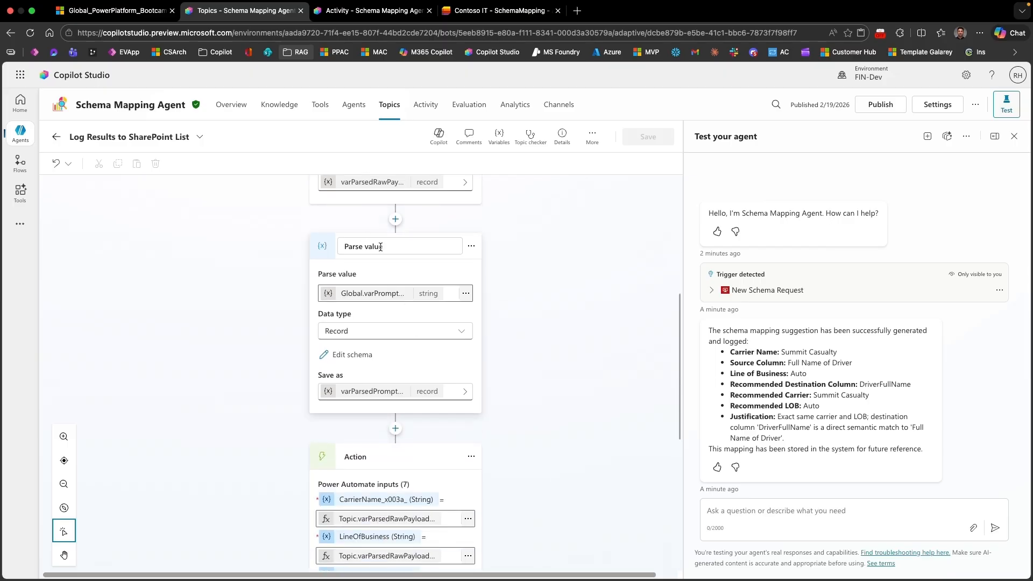
scroll(537, 417, down, 8)
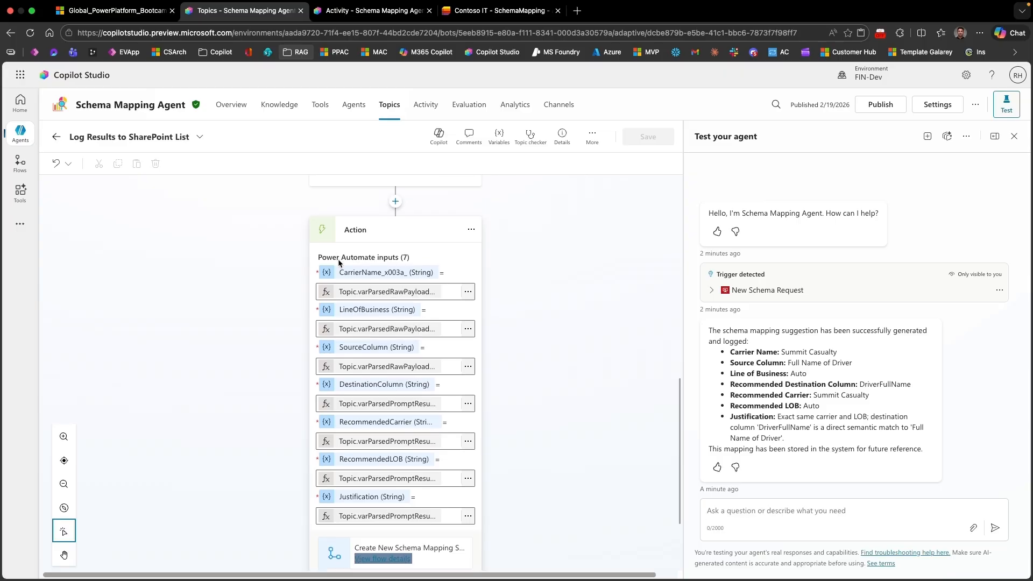
scroll(342, 259, down, 3)
scroll(393, 216, up, 3)
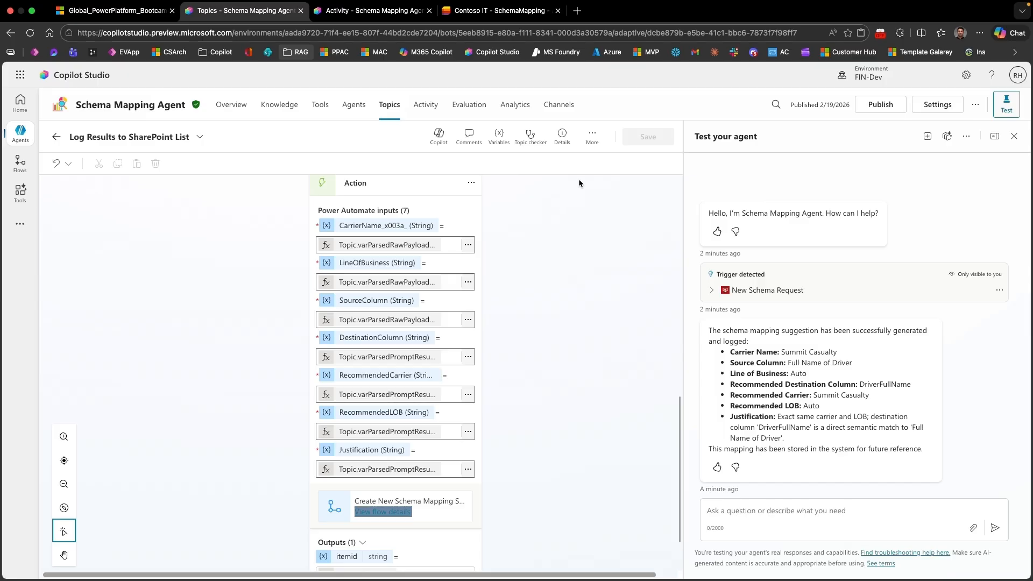
Step: Examine the flow action's input bindings in the topic's YAML code, then return to the visual canvas
click(592, 137)
click(618, 183)
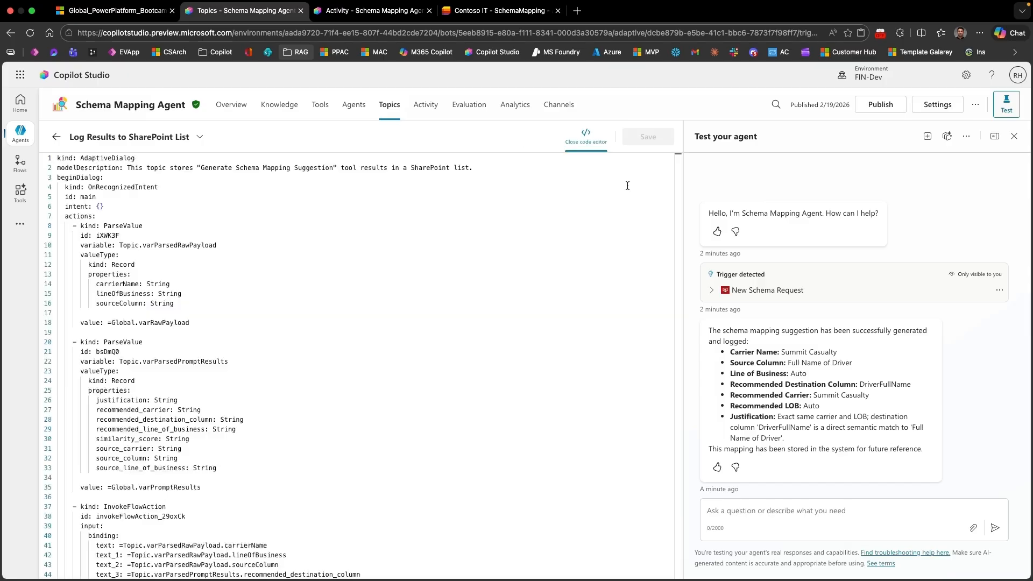
scroll(328, 381, down, 4)
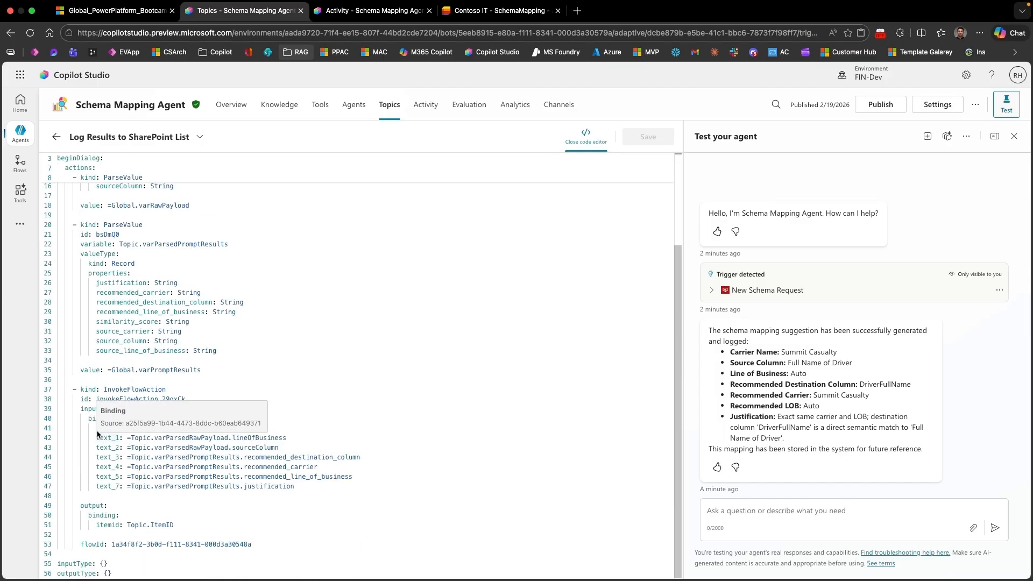
drag(121, 486, 96, 428)
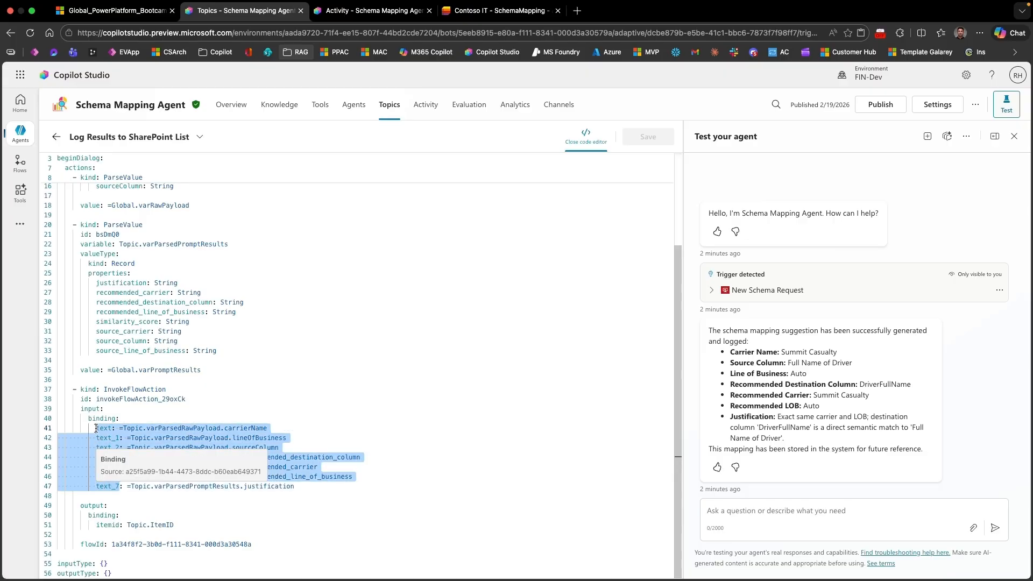
click(477, 421)
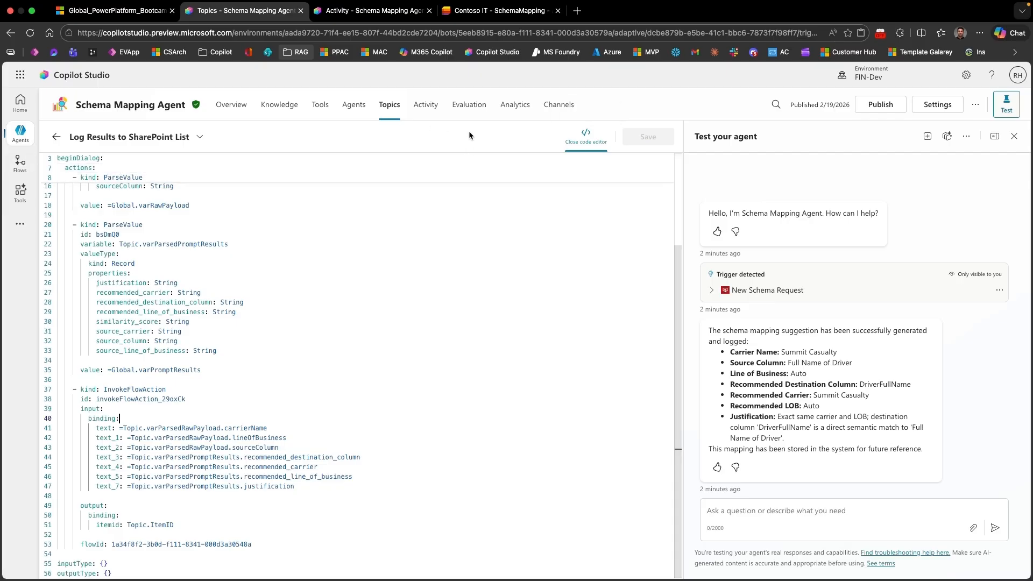
click(594, 137)
Step: Open the Create New Schema Mapping SP Item flow called by the topic's action and show it in the designer
scroll(483, 392, down, 3)
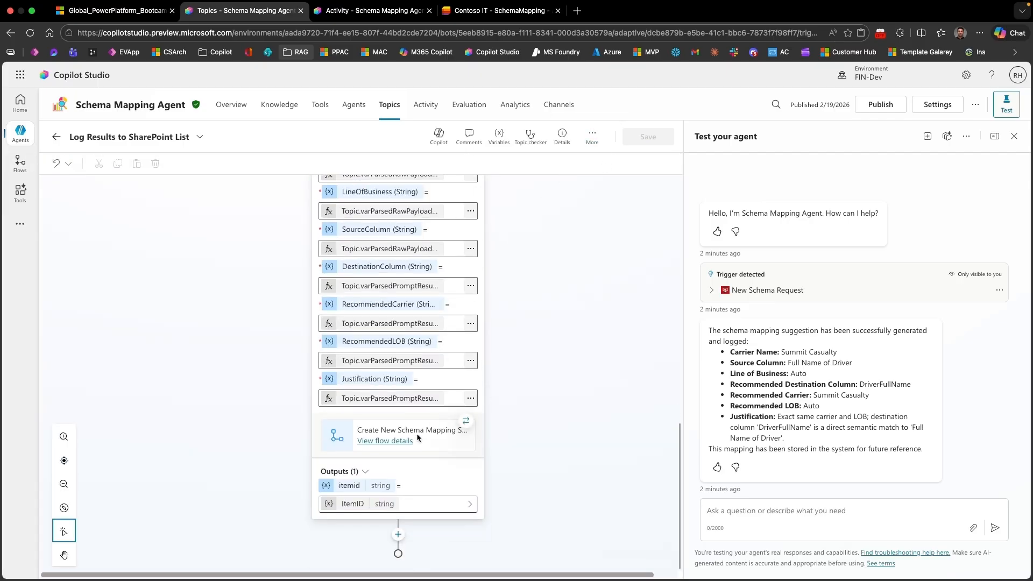
click(392, 441)
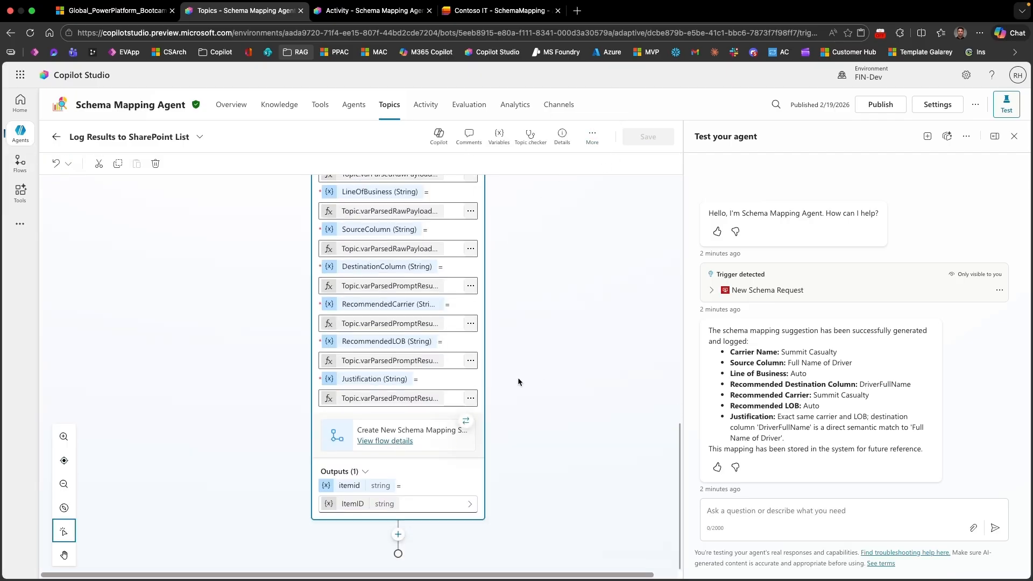
click(392, 441)
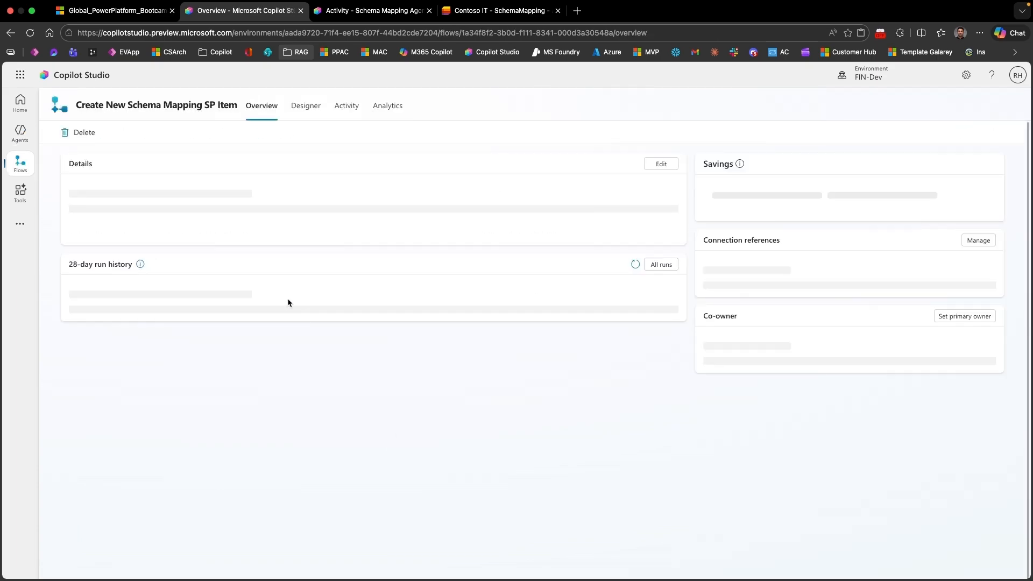
click(306, 106)
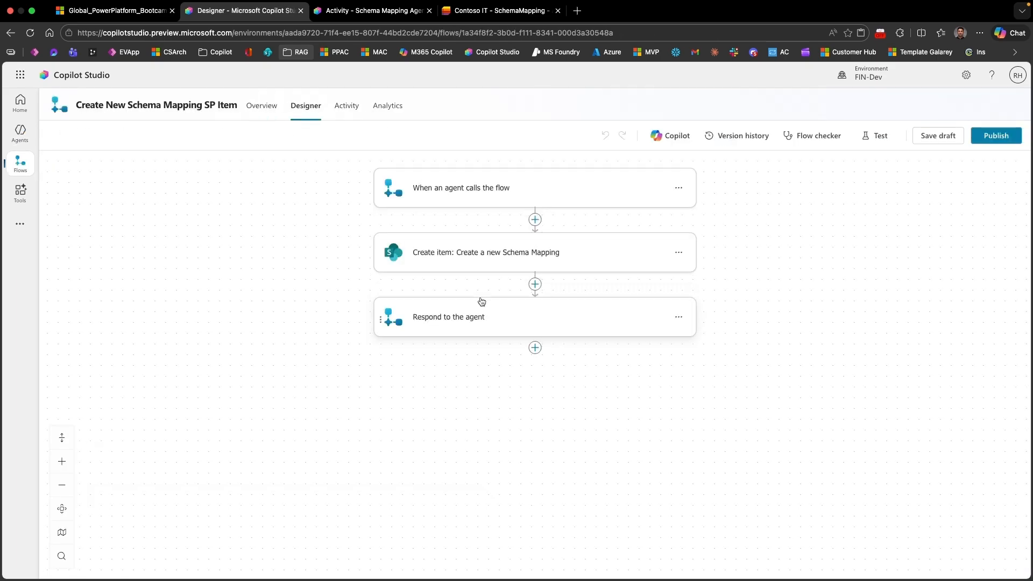
Step: Examine the text inputs defined in the flow's "When an agent calls the flow" trigger, from CarrierName to Justification
click(450, 195)
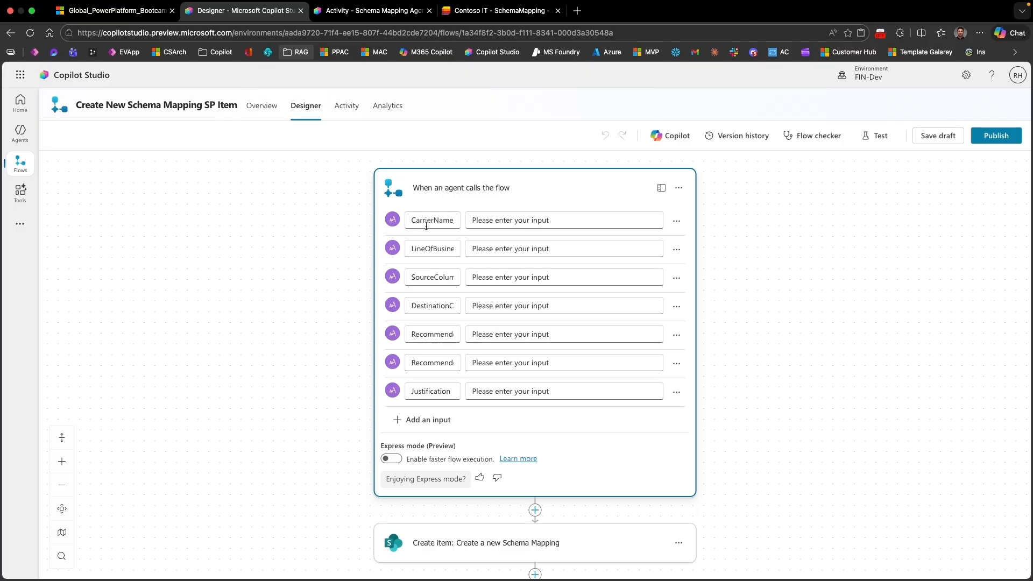
drag(412, 222, 457, 221)
drag(416, 249, 452, 249)
drag(330, 369, 327, 315)
scroll(334, 280, down, 3)
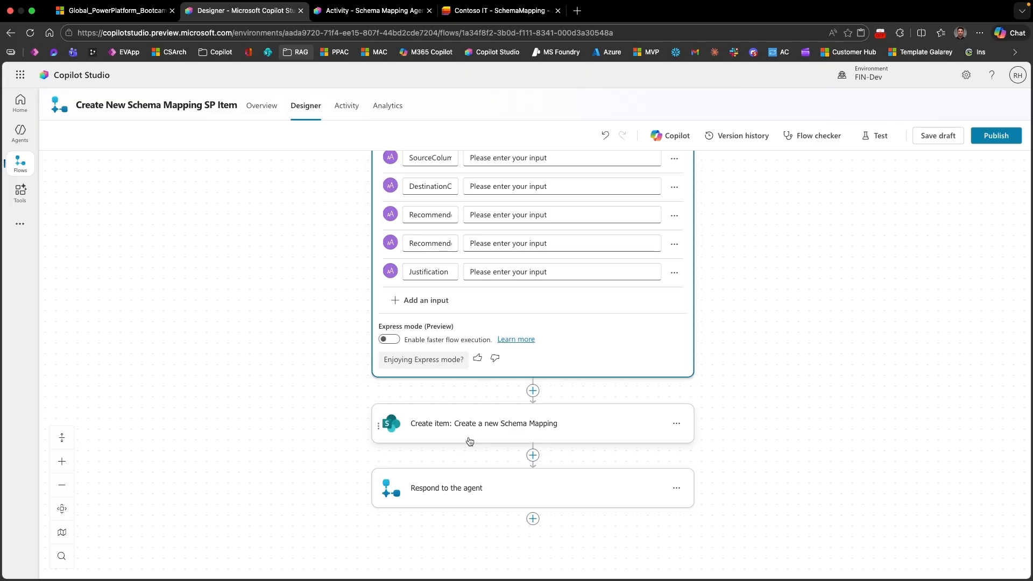
Step: Examine how the trigger inputs map to the SchemaMapping list columns in the flow's Create item action
click(473, 437)
scroll(733, 419, down, 4)
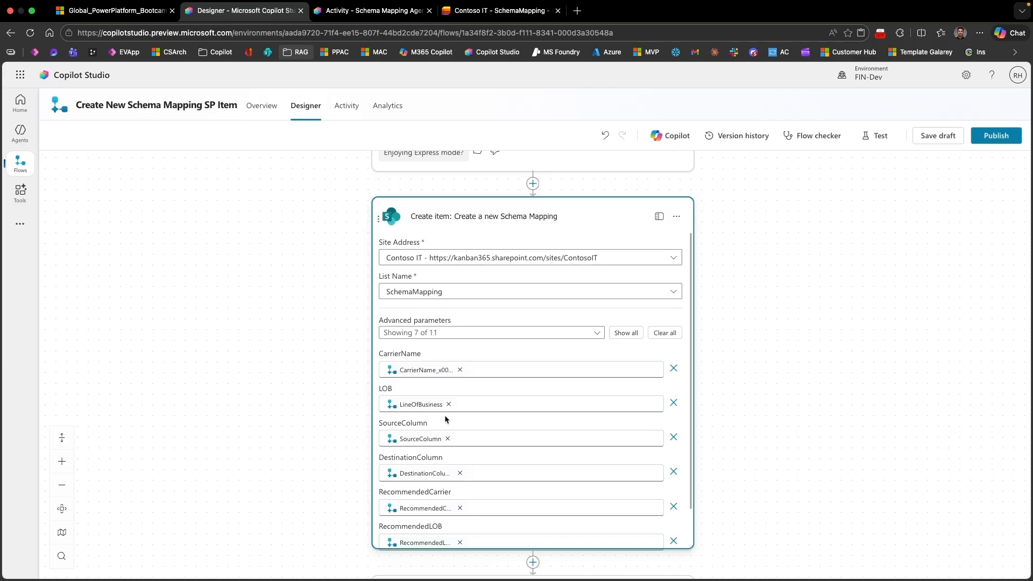
scroll(535, 434, down, 2)
drag(772, 448, 764, 374)
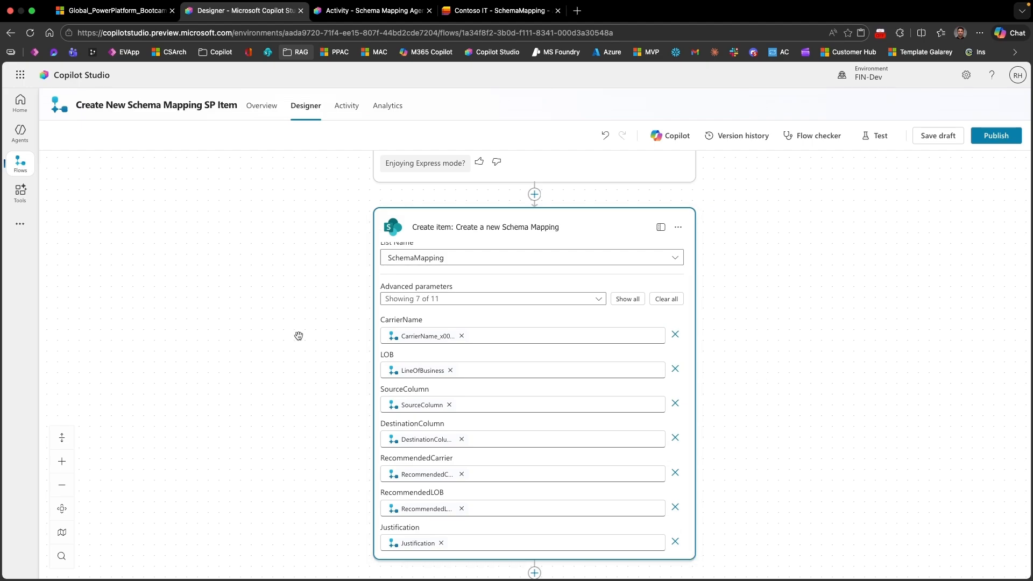
Step: Leave the flow without saving and open the Schema Mapping Agent's overview
click(25, 143)
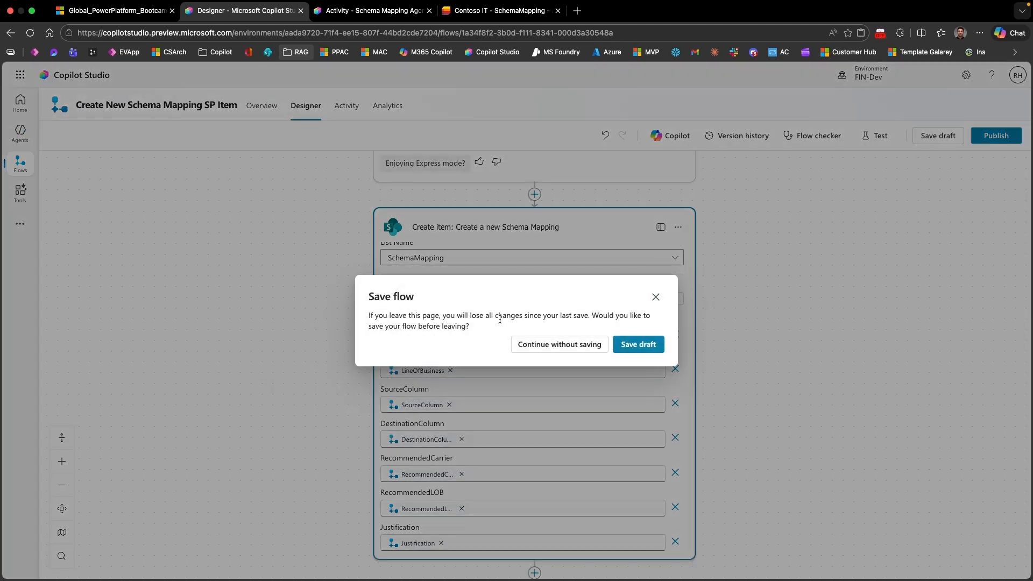
click(556, 345)
click(129, 263)
Step: Replace the LogAIOutputs reference in the agent's instruction 7 with the Log Results to SharePoint List topic and save the instructions
scroll(292, 421, down, 3)
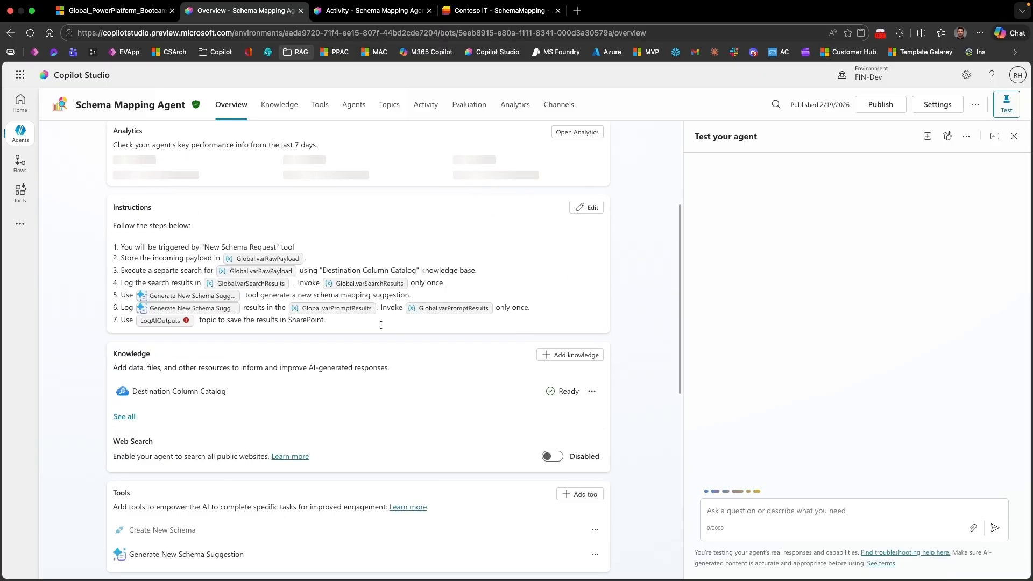
click(582, 211)
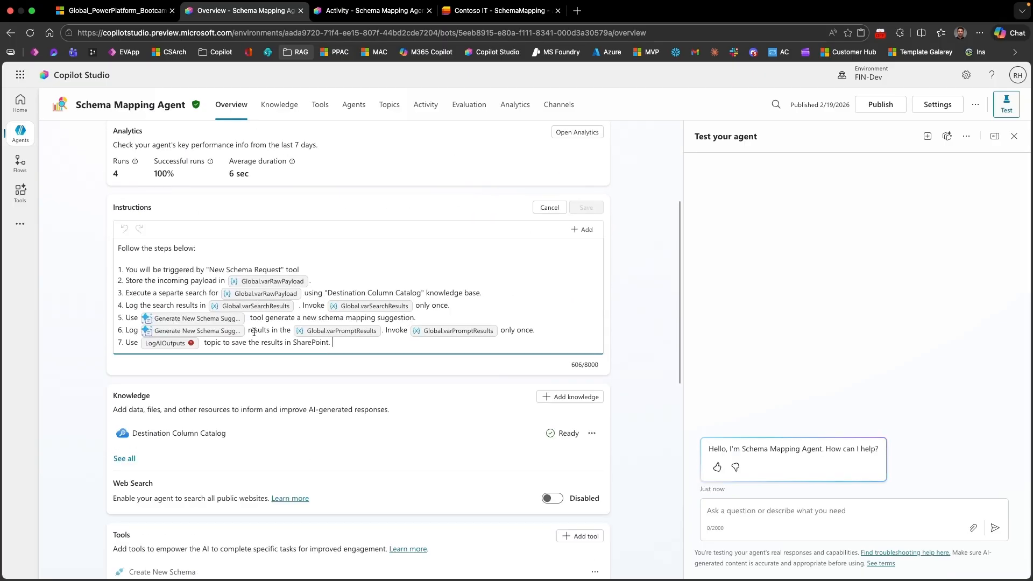
click(203, 344)
key(BackSpace)
key(BackSpace)
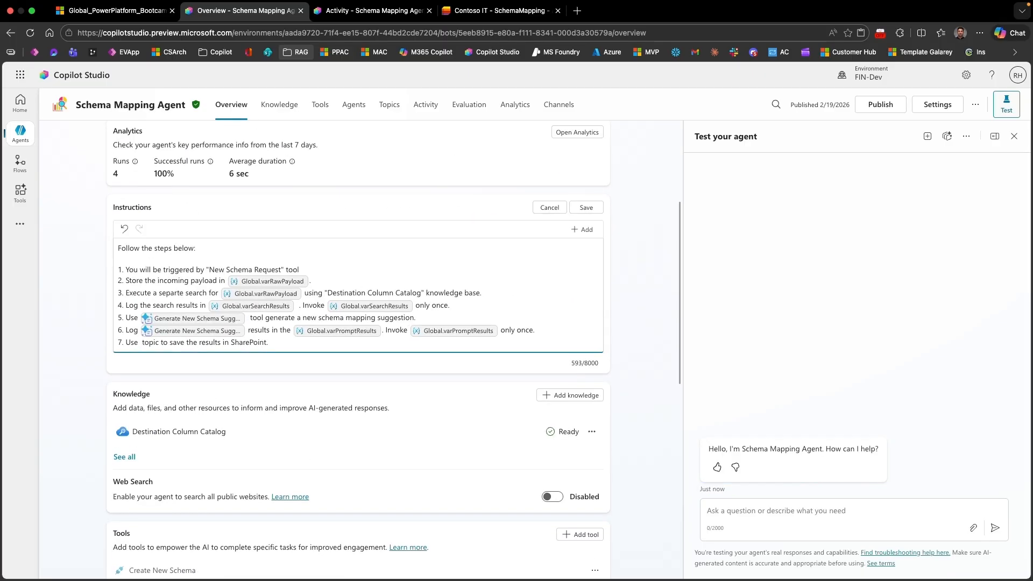
text(/)
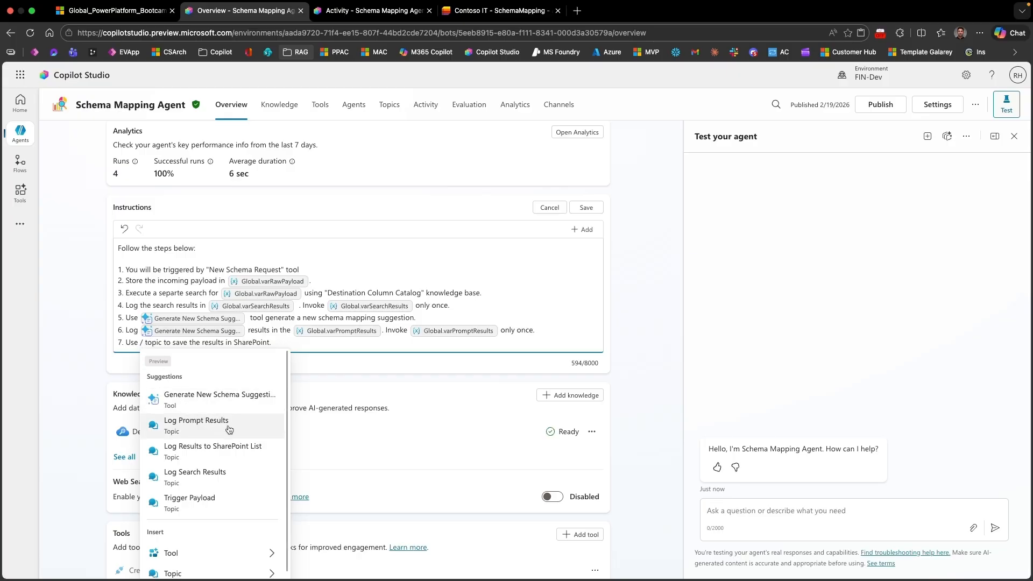
click(222, 449)
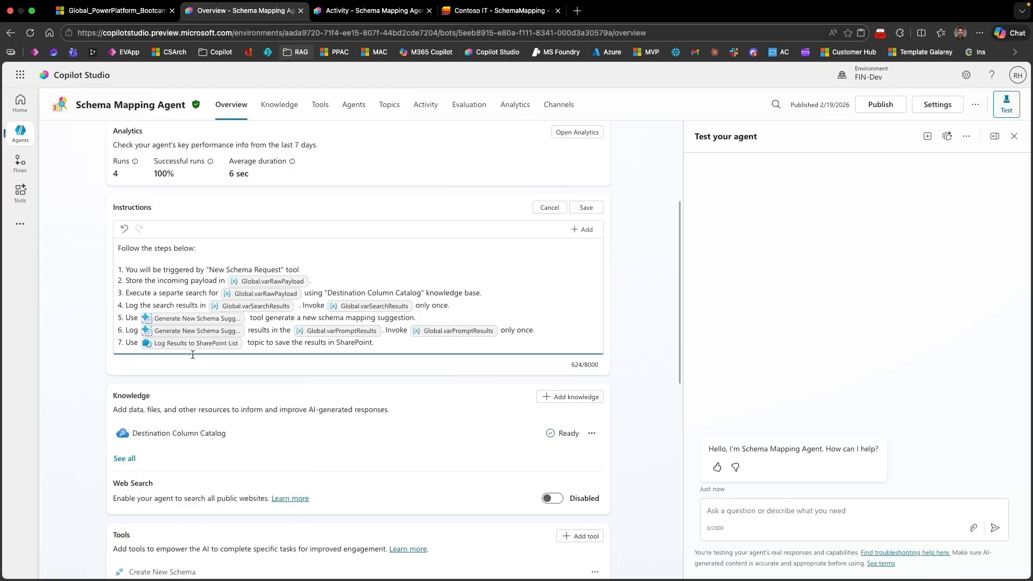
click(586, 208)
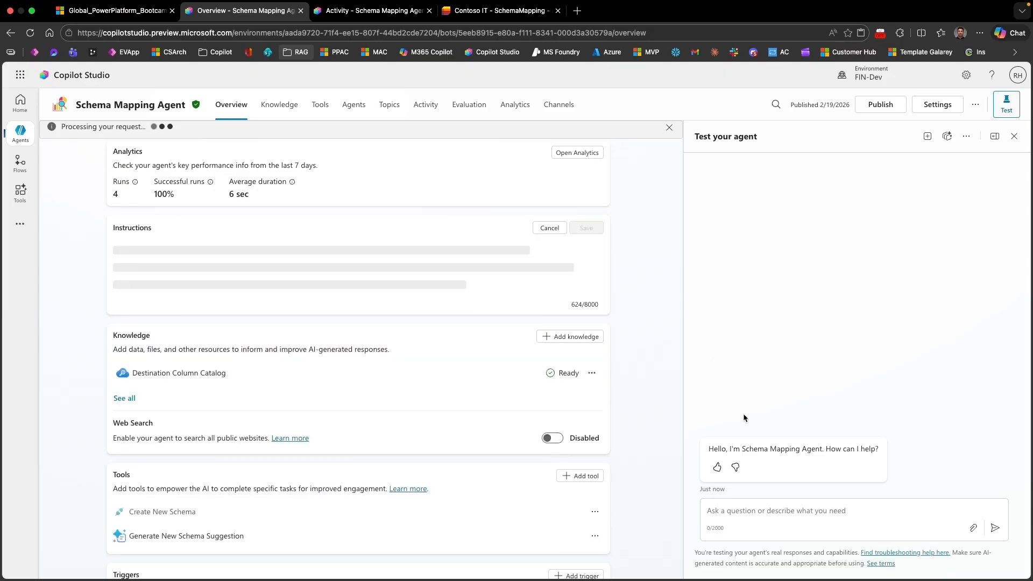
Step: Test the New Schema Request trigger using the most recent Feb 19, 05:40 PM instance
click(968, 140)
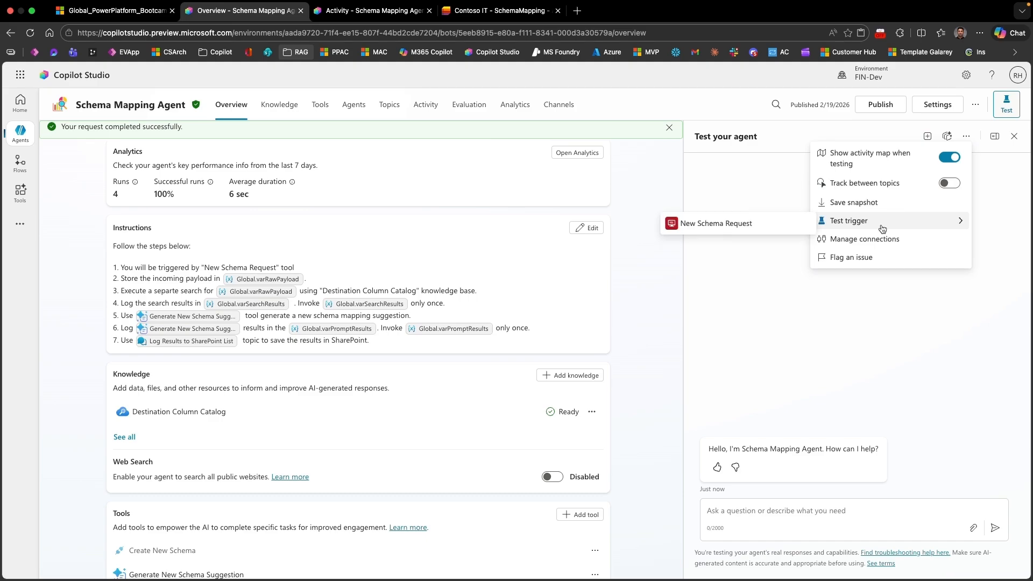
mouse_move(820, 224)
click(743, 225)
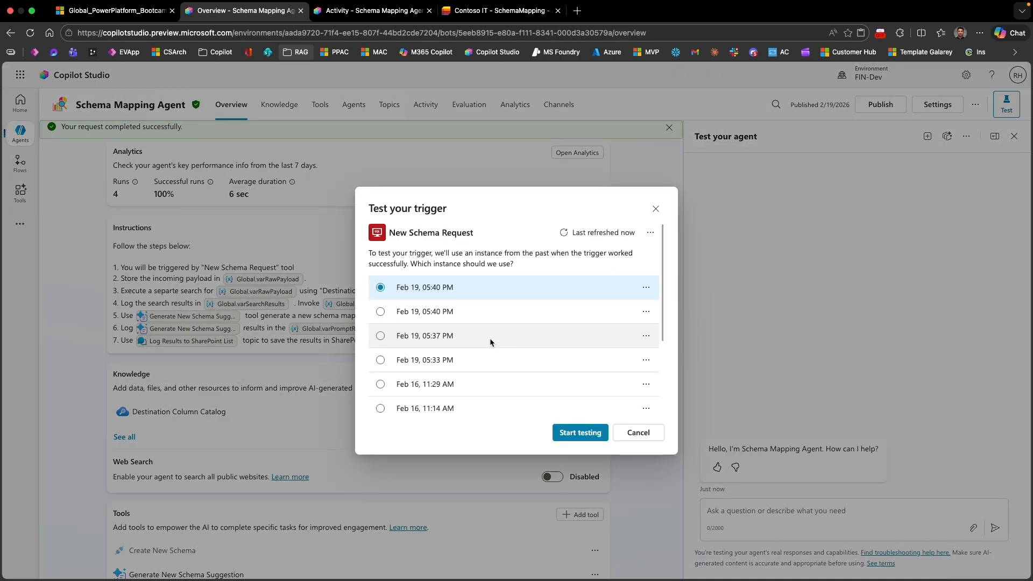
click(580, 432)
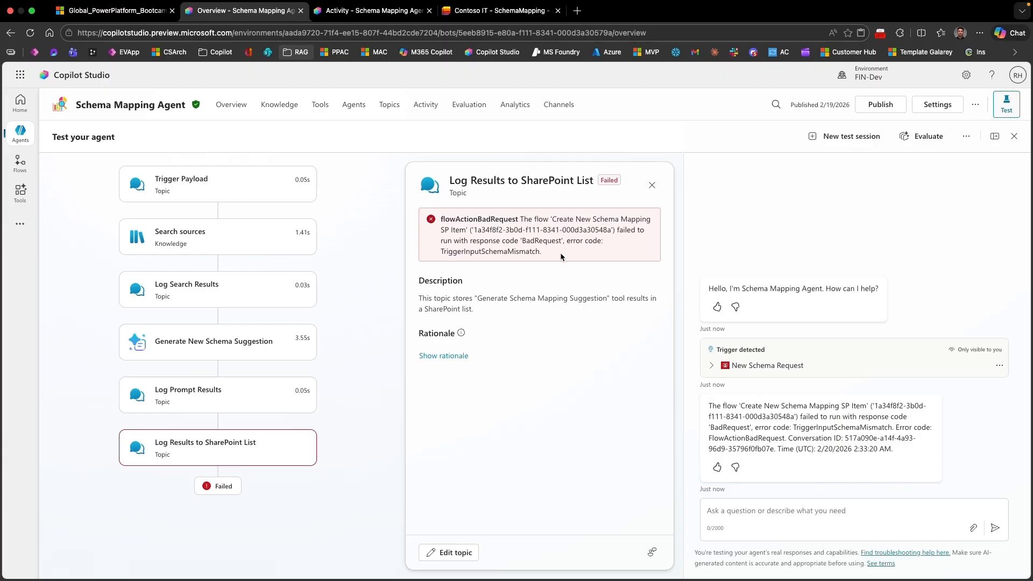
Step: Examine the error details of the Log Results to SharePoint List topic in the test run's activity map
drag(544, 249, 438, 253)
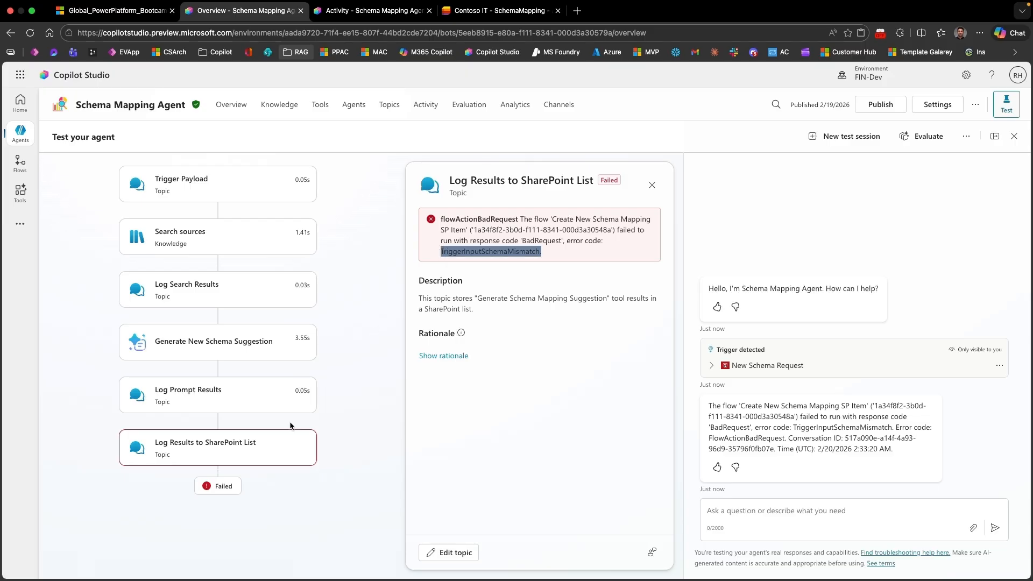
click(264, 447)
click(333, 458)
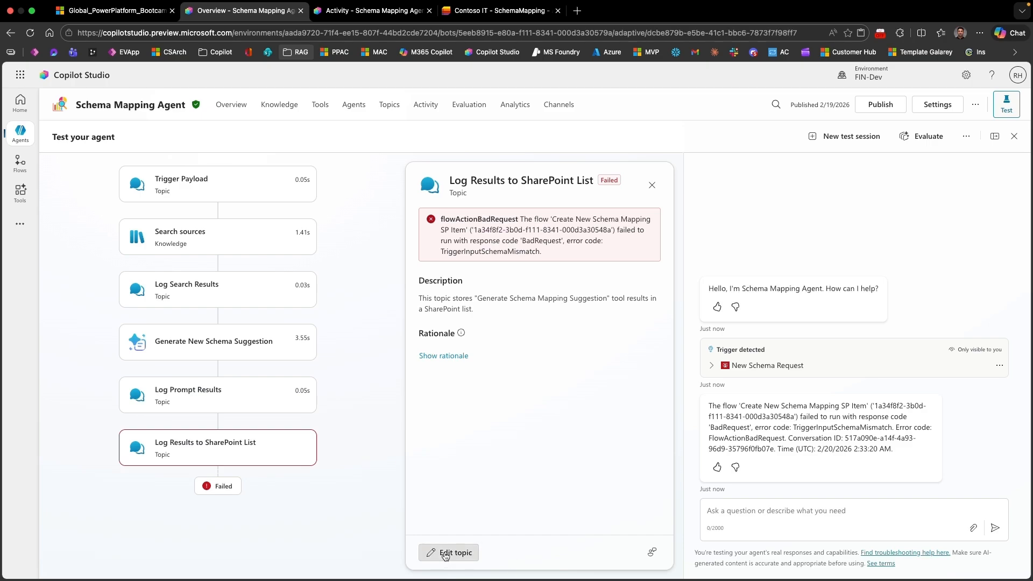
Step: Open the Log Results to SharePoint List topic for editing and examine its prompt results parsing and flow action inputs
click(445, 554)
scroll(570, 449, down, 4)
scroll(570, 449, down, 3)
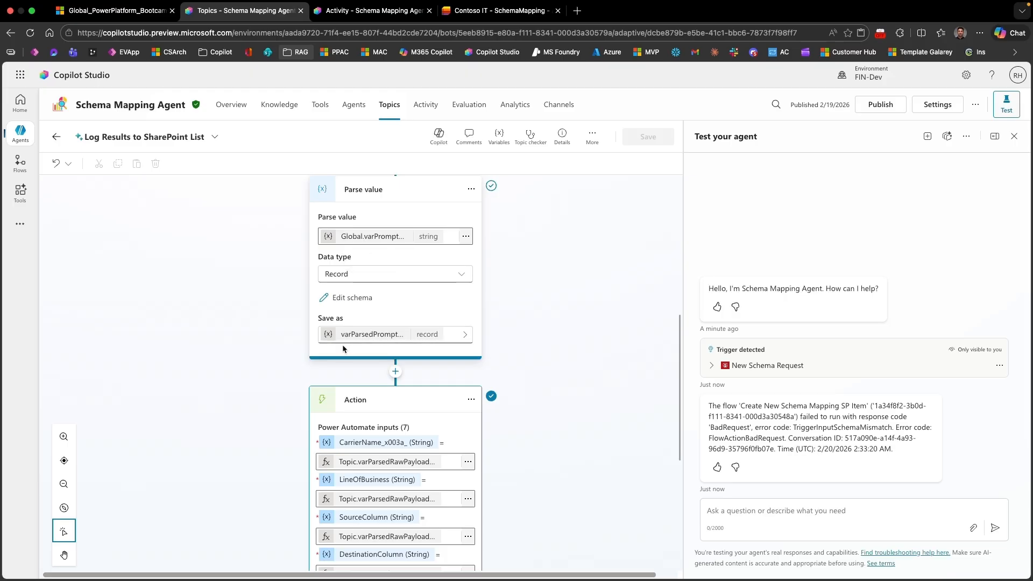
scroll(611, 444, down, 2)
scroll(379, 250, up, 3)
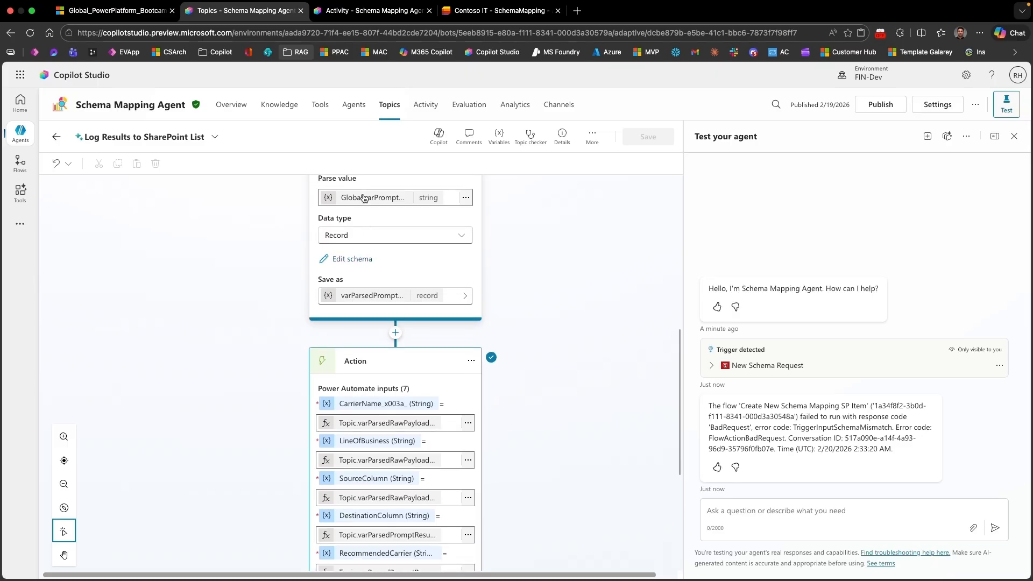
scroll(387, 221, up, 1)
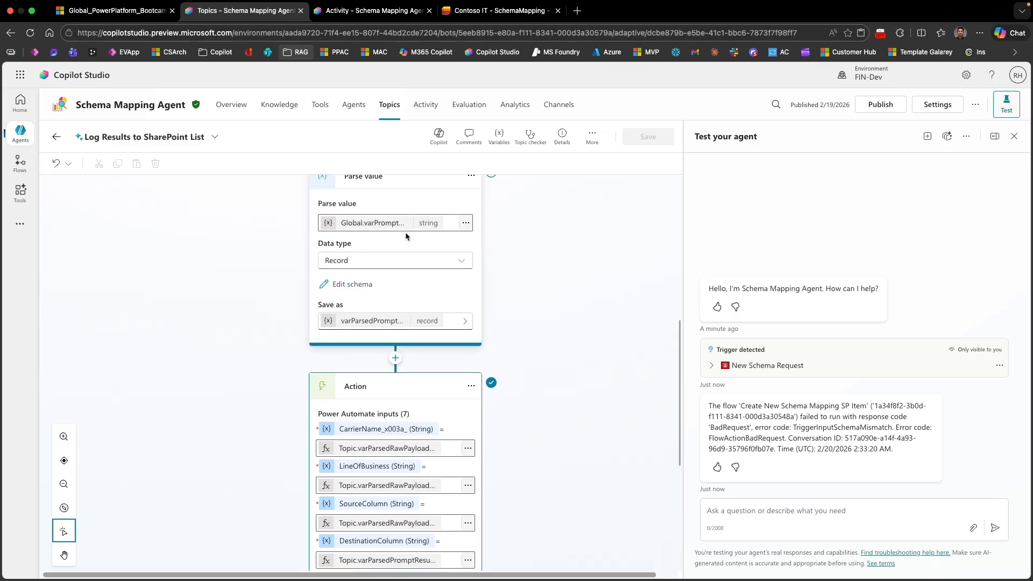
scroll(405, 232, up, 1)
scroll(412, 264, down, 5)
scroll(412, 264, down, 6)
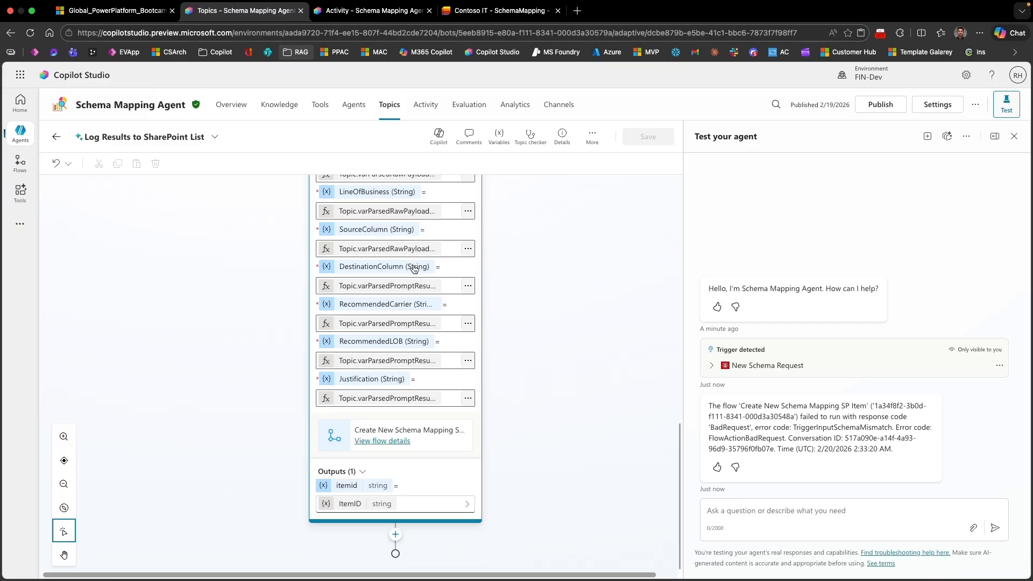
Step: Return to the agent's topic list and turn off the Log Results to SharePoint List topic
click(392, 115)
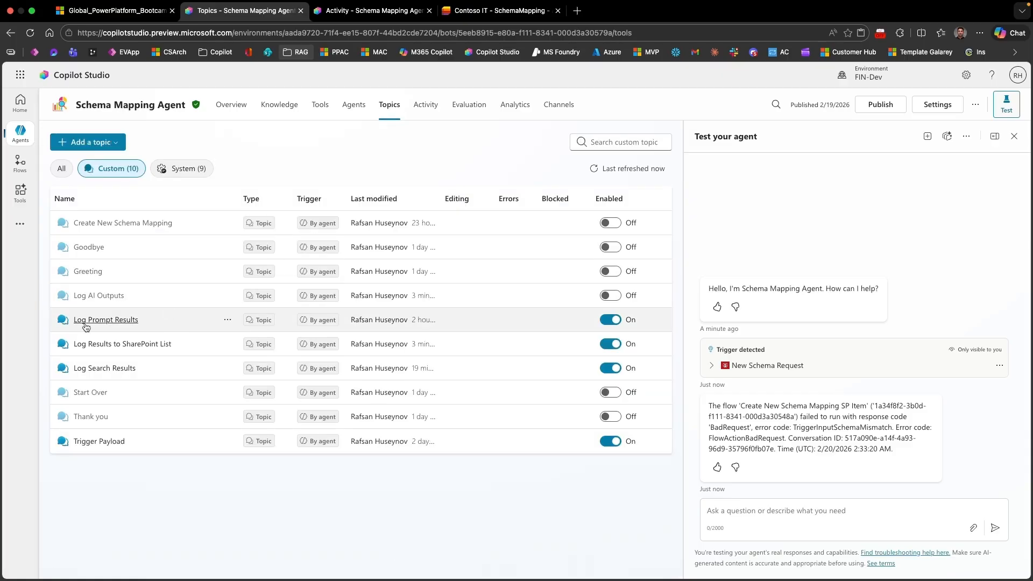
click(609, 346)
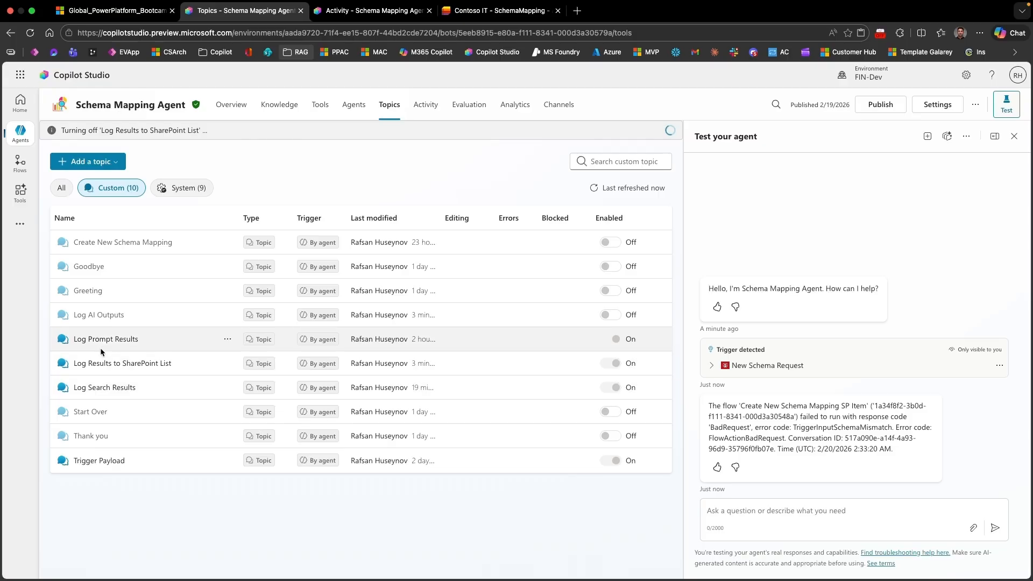
click(609, 345)
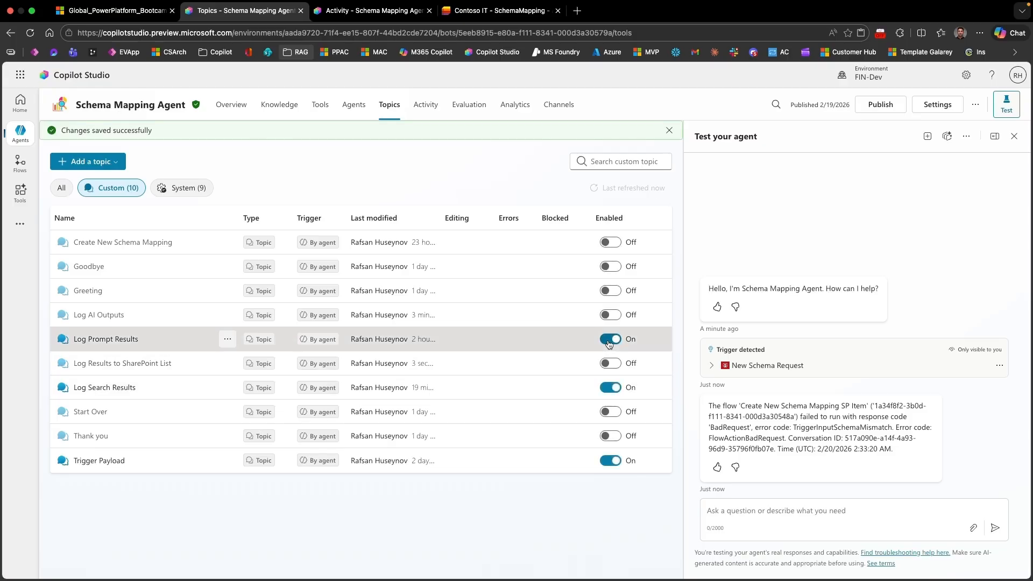
Step: Open the Log AI Outputs topic and show the Create New Schema Suggestion flow it calls in the designer
click(108, 314)
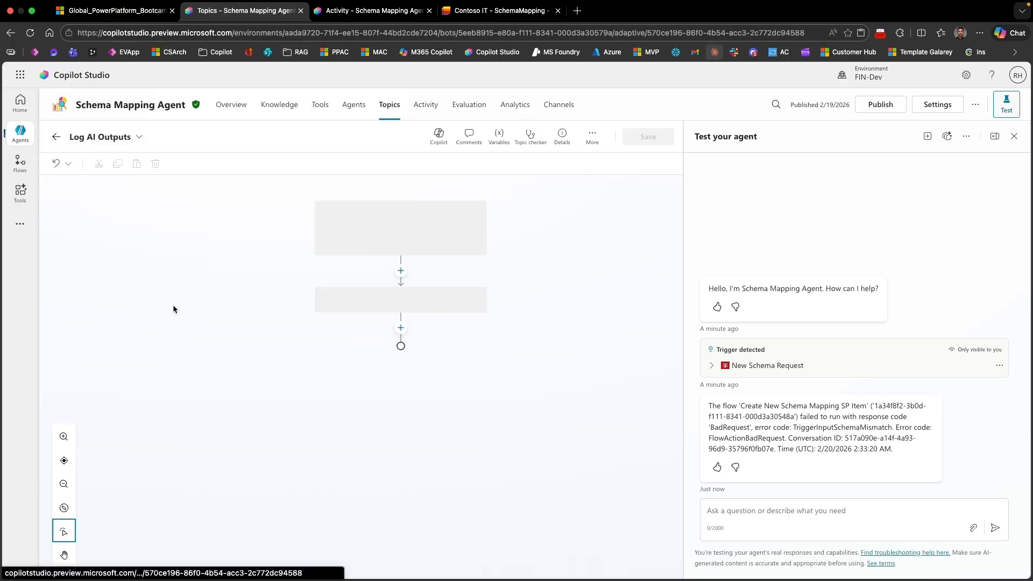
scroll(514, 362, down, 1)
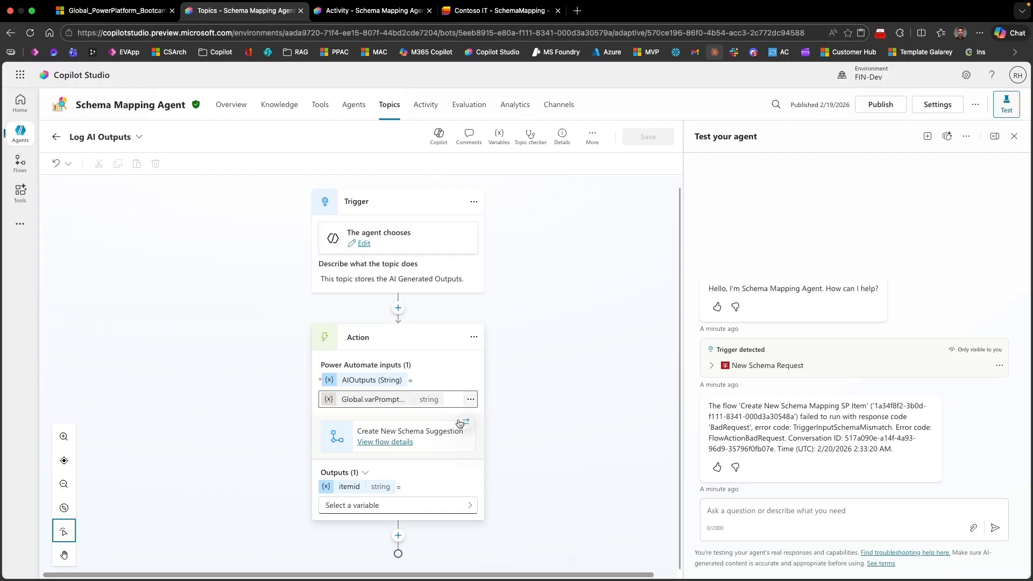
click(398, 446)
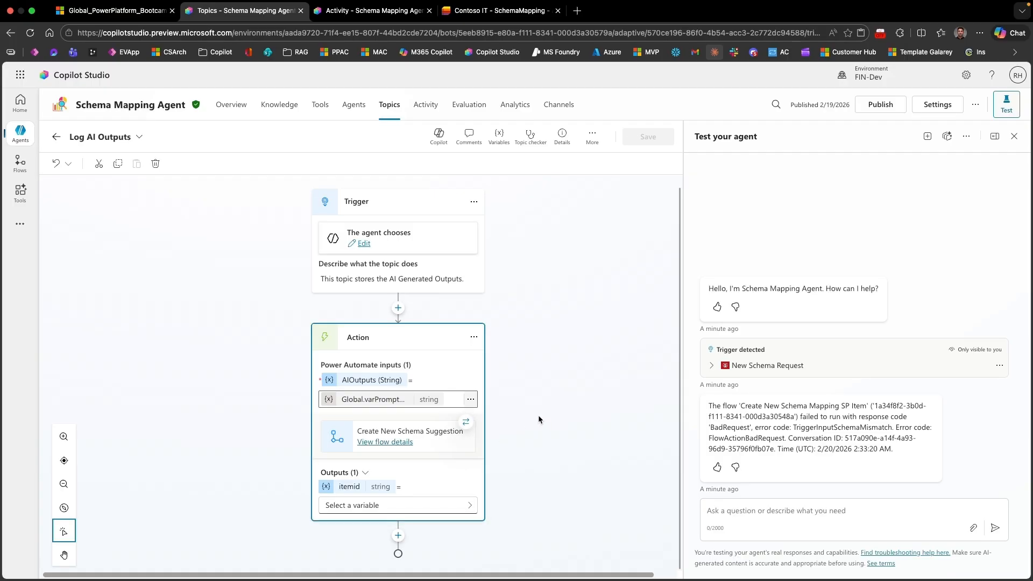
click(395, 442)
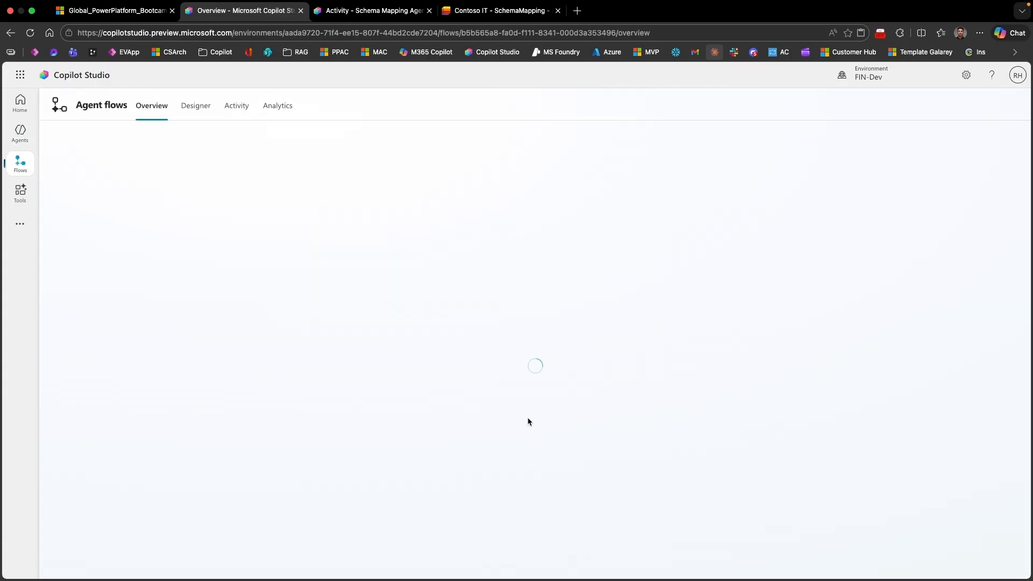
click(281, 108)
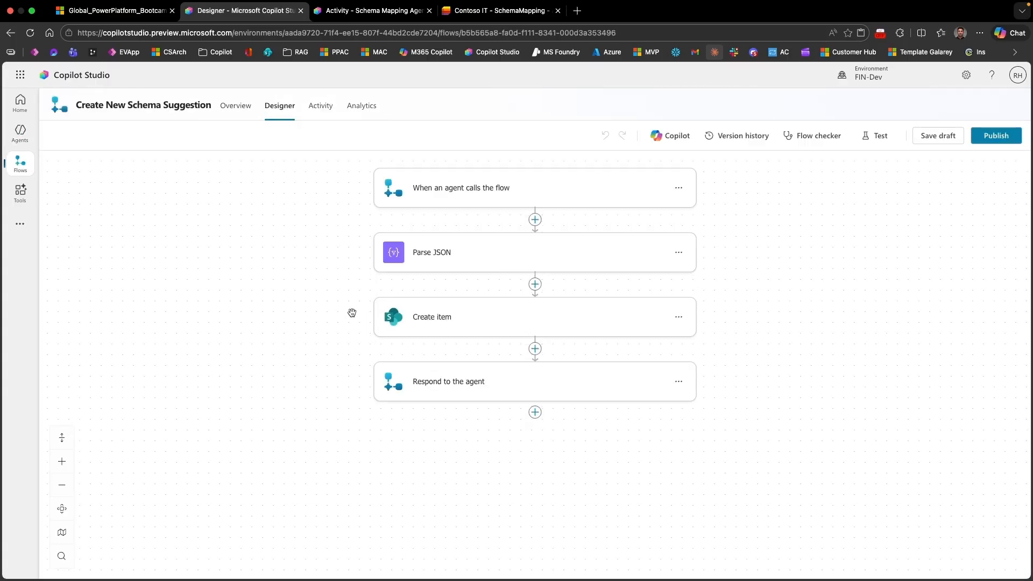
Step: Examine the AIOutputs input of the flow's trigger and the schema in its Parse JSON action
click(441, 193)
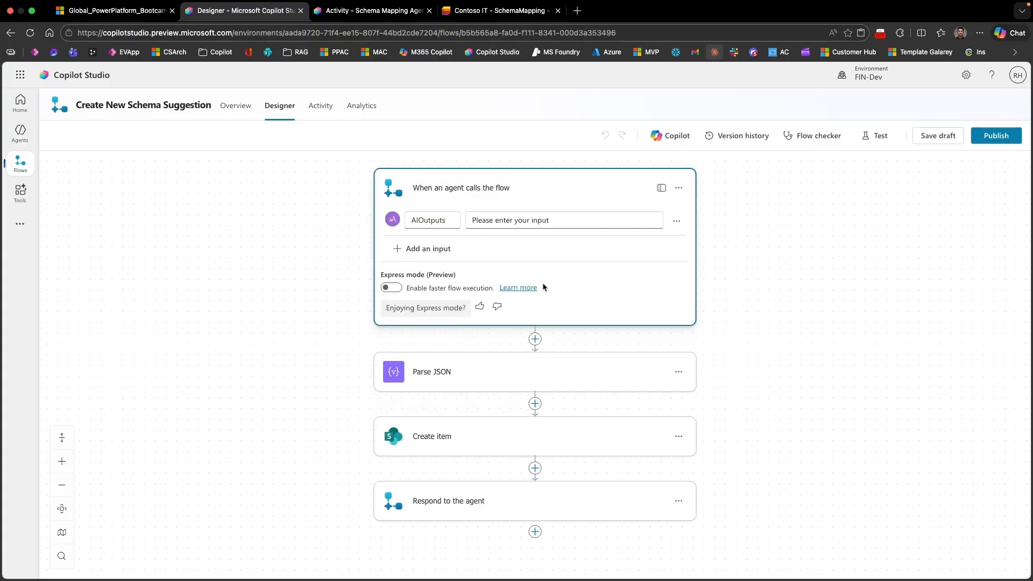
drag(732, 335, 719, 259)
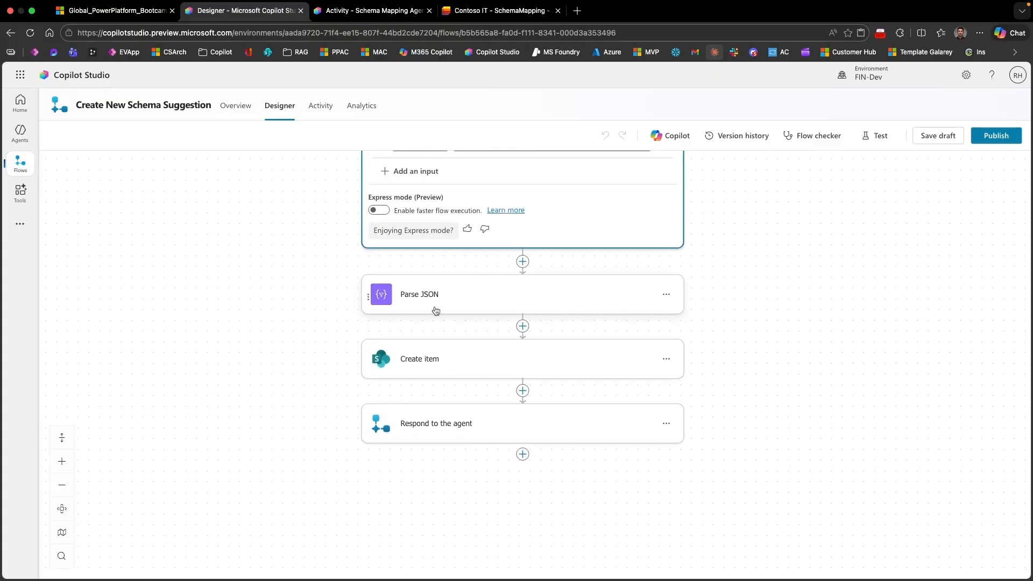
click(412, 300)
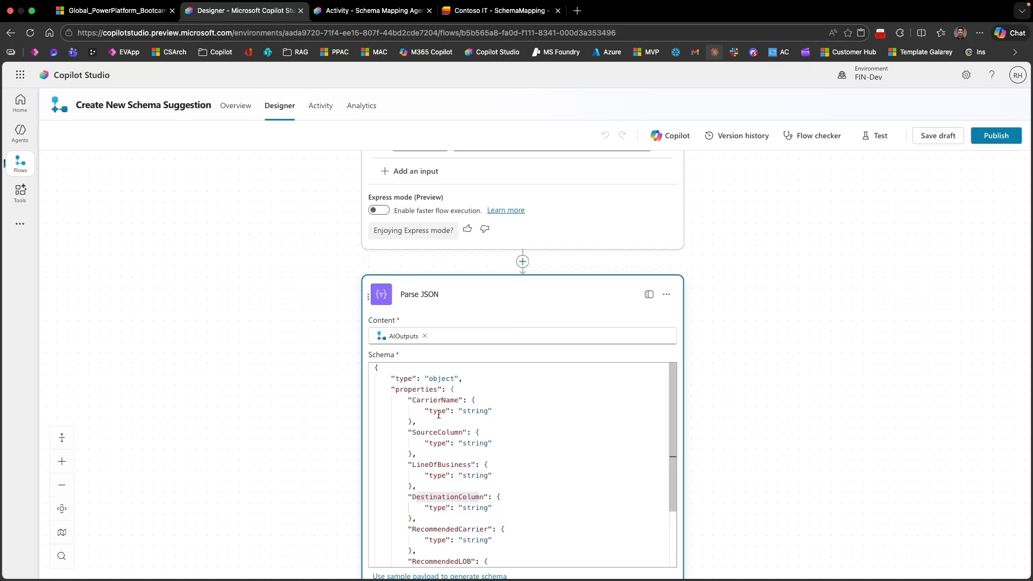
scroll(438, 415, down, 3)
drag(719, 463, 702, 229)
Step: Examine how the parsed JSON values map to the SchemaMapping list columns in the Create item action
click(416, 410)
drag(693, 431, 699, 372)
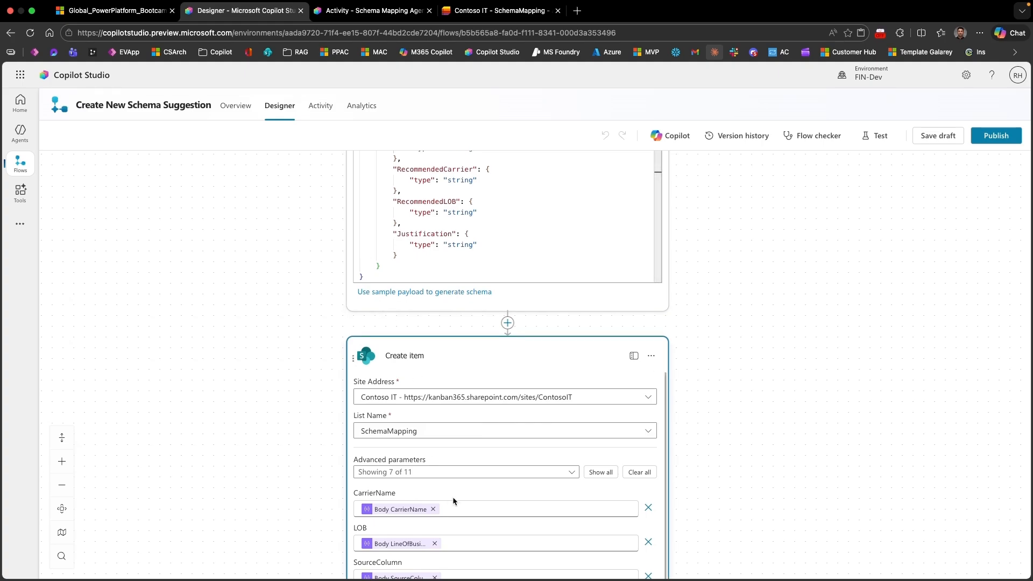
drag(729, 477, 714, 322)
scroll(406, 362, down, 2)
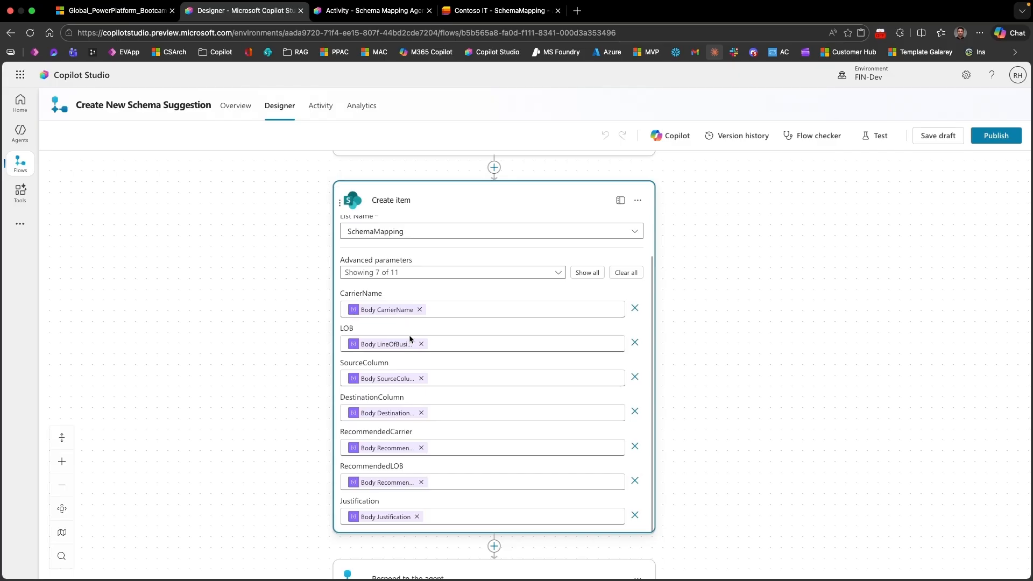
Step: Review the RecommendedCarrier, RecommendedLOB and Justification properties in the Parse JSON action's schema
scroll(412, 338, up, 5)
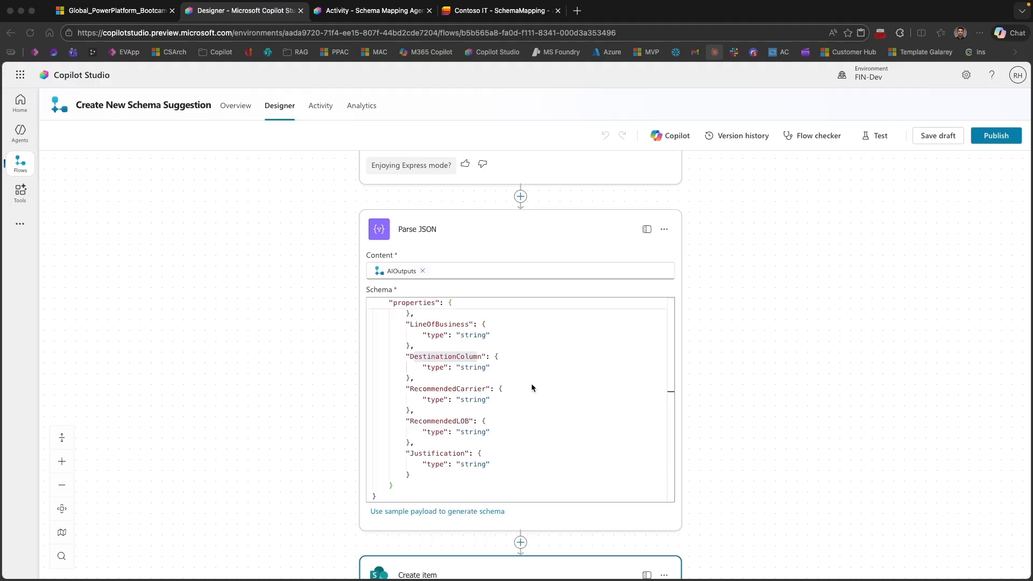
scroll(531, 383, down, 2)
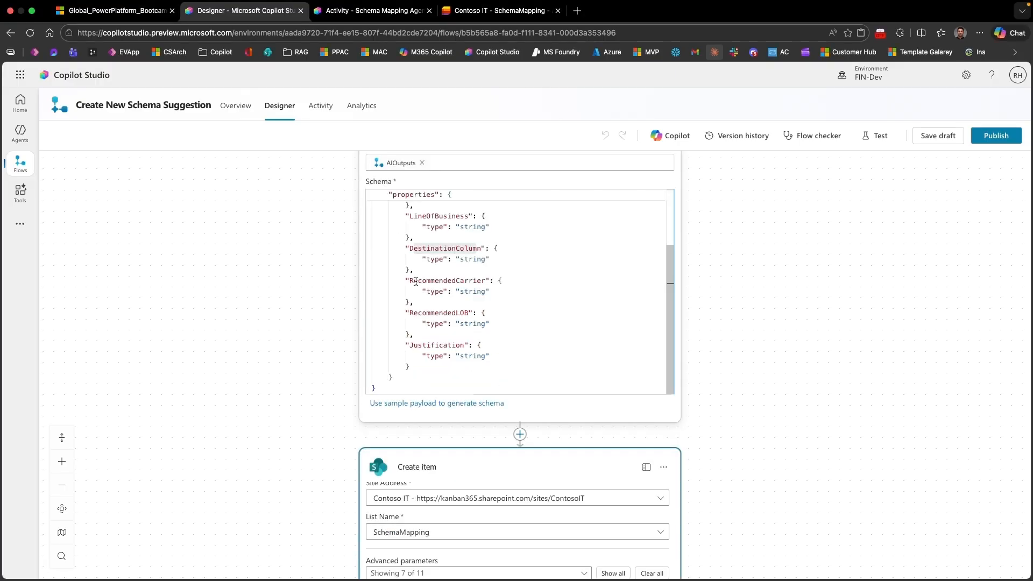
double_click(446, 280)
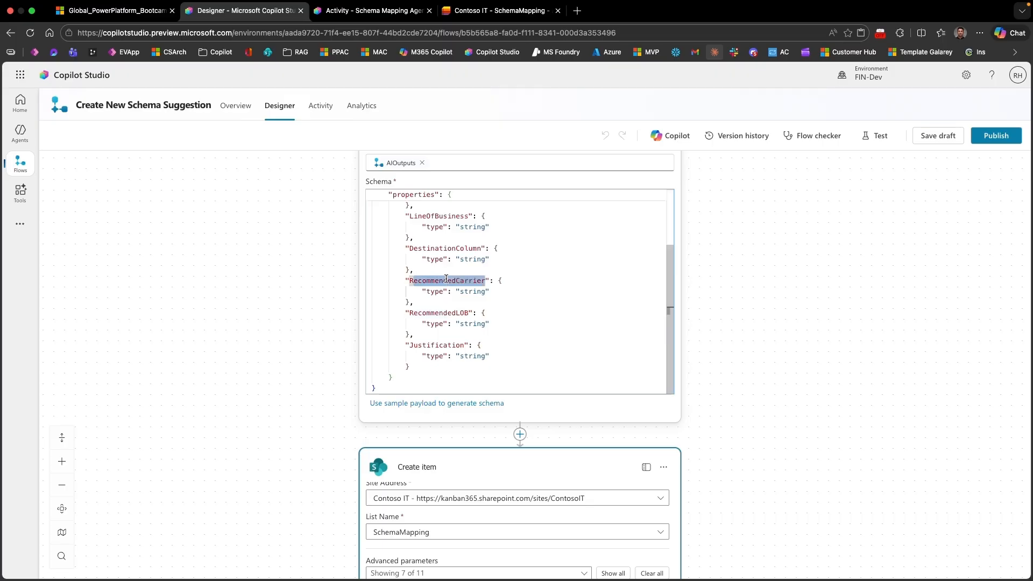
click(410, 281)
double_click(410, 280)
drag(410, 313, 469, 313)
click(410, 345)
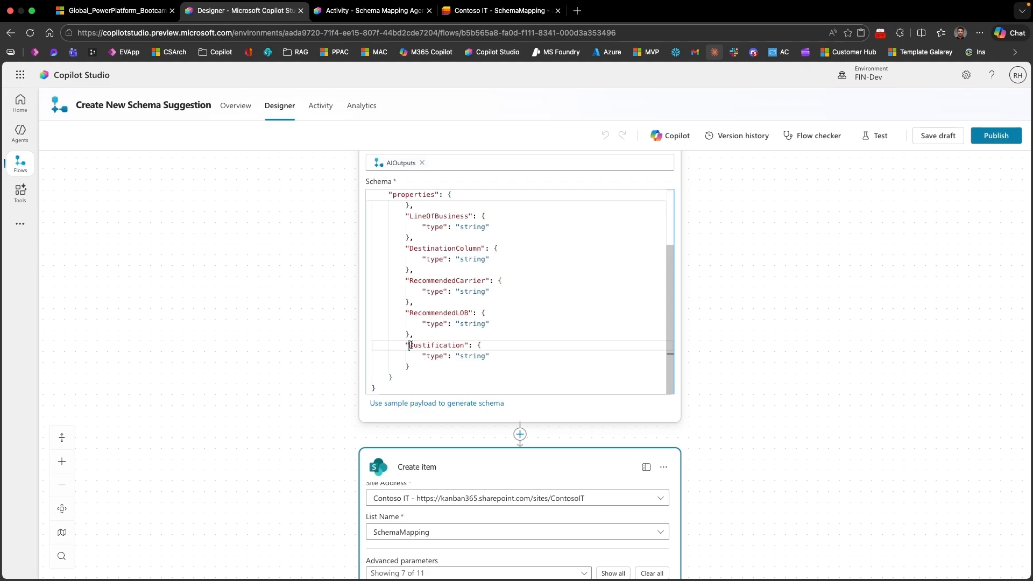
drag(410, 345, 472, 346)
click(735, 413)
scroll(734, 306, up, 3)
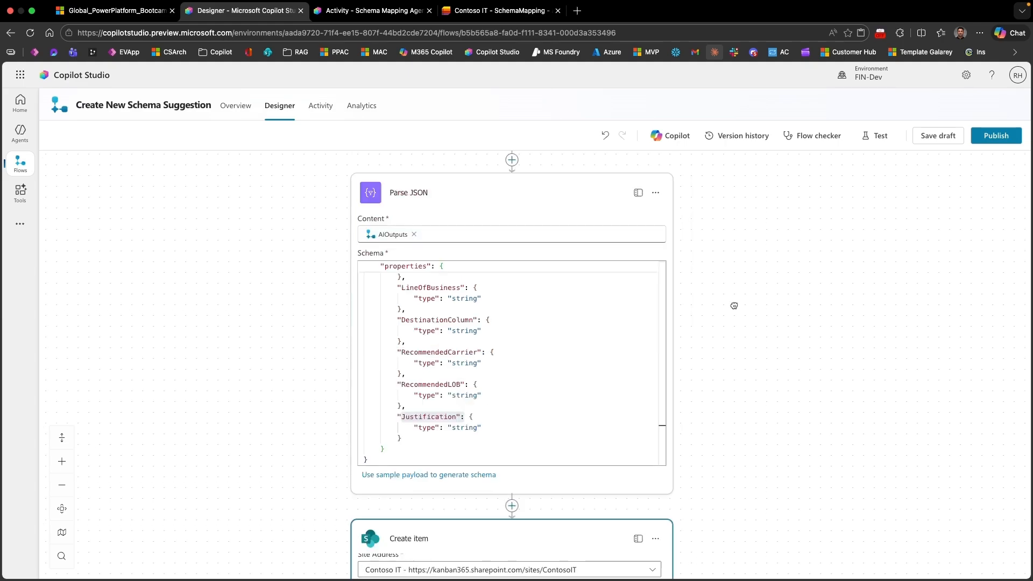
scroll(734, 305, up, 3)
drag(778, 333, 776, 327)
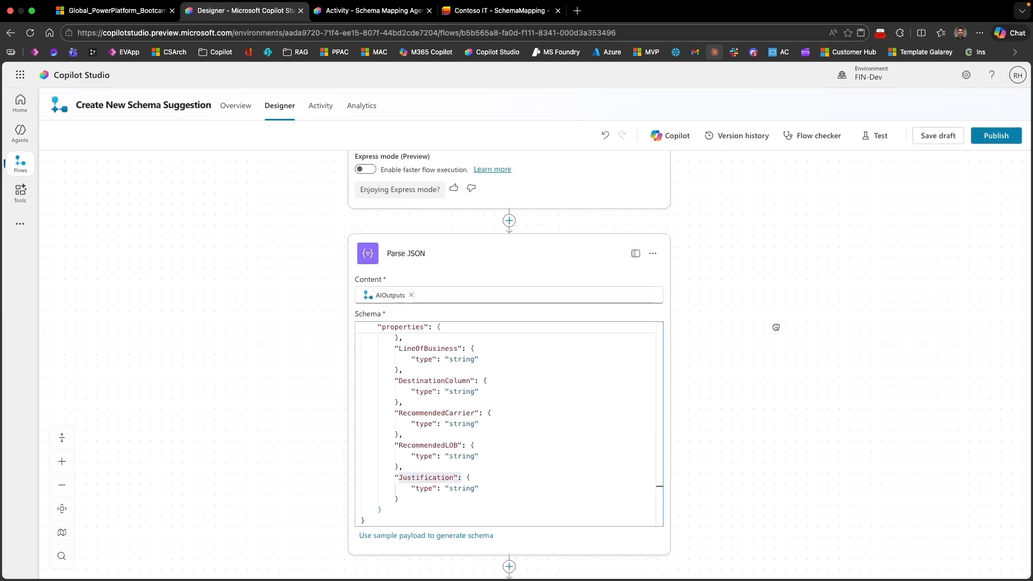
Step: Add a second Parse JSON action between the existing Parse JSON and Create item actions
scroll(495, 389, down, 8)
click(494, 389)
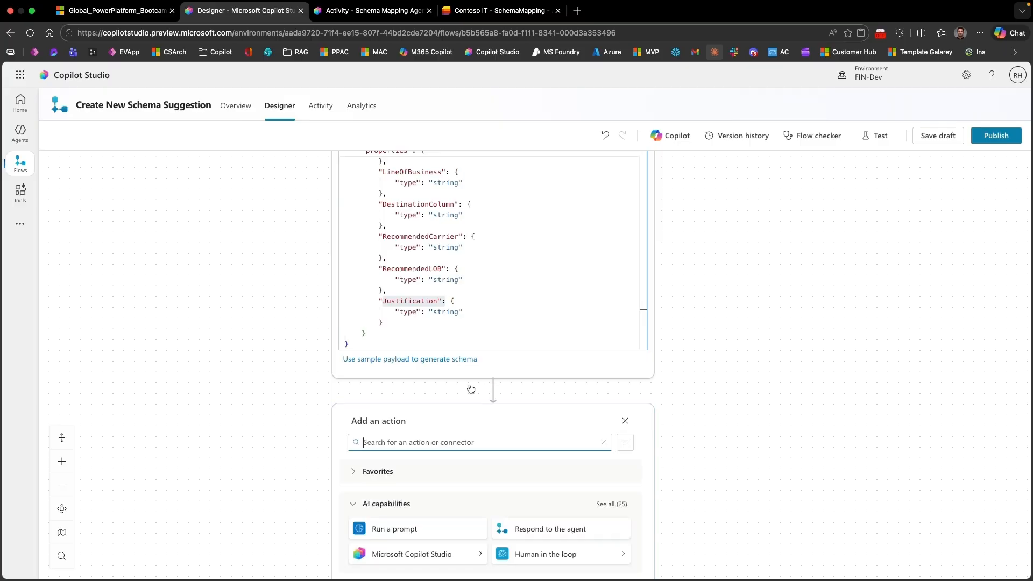
text(Parse)
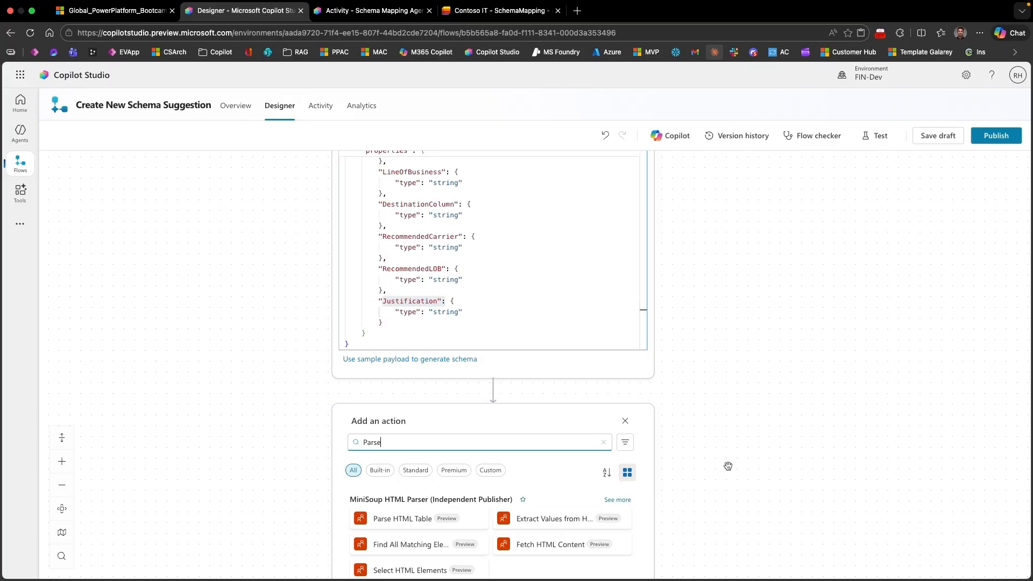
scroll(581, 486, down, 5)
scroll(515, 513, up, 1)
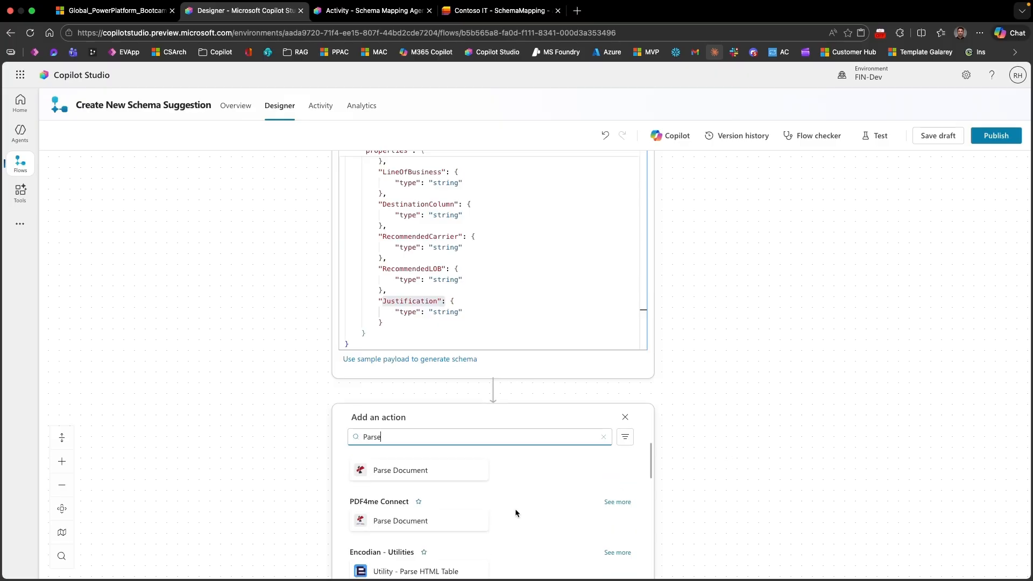
scroll(425, 537, up, 3)
click(425, 537)
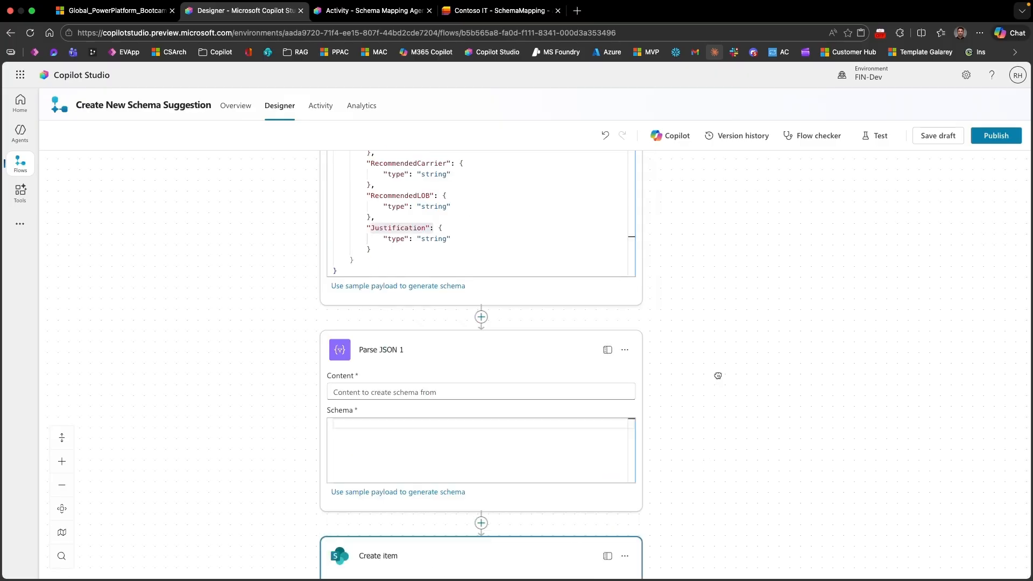
Step: Set the second Parse JSON action's content to the trigger's AIOutputs and look at its sample payload dialog
click(410, 263)
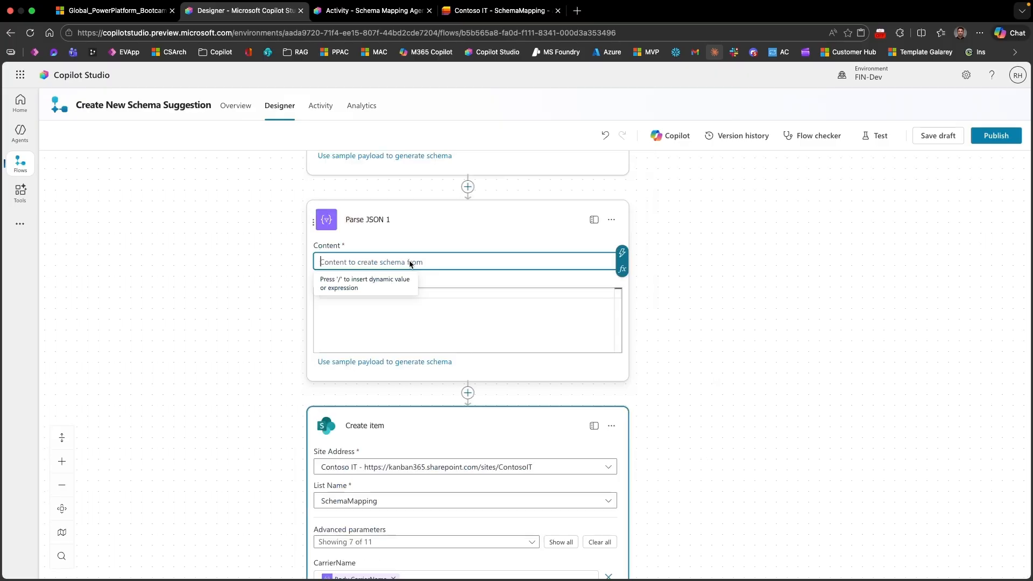
click(622, 253)
scroll(682, 476, down, 2)
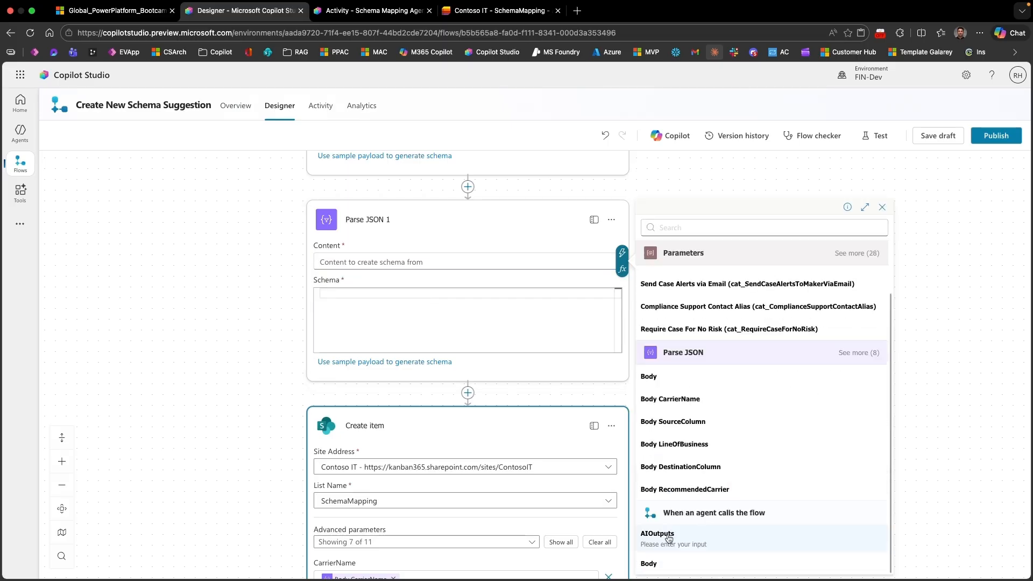
click(658, 534)
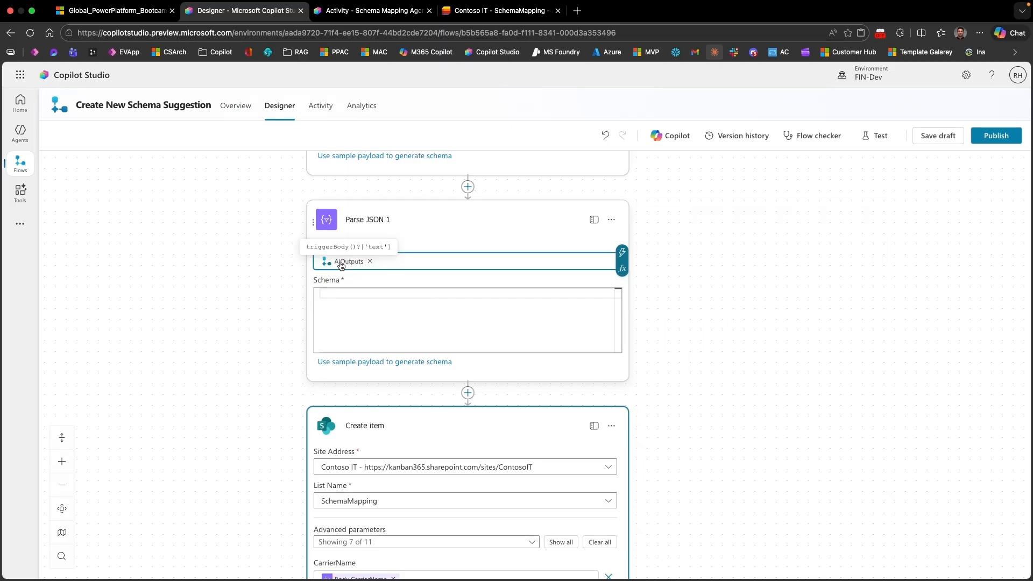
click(341, 292)
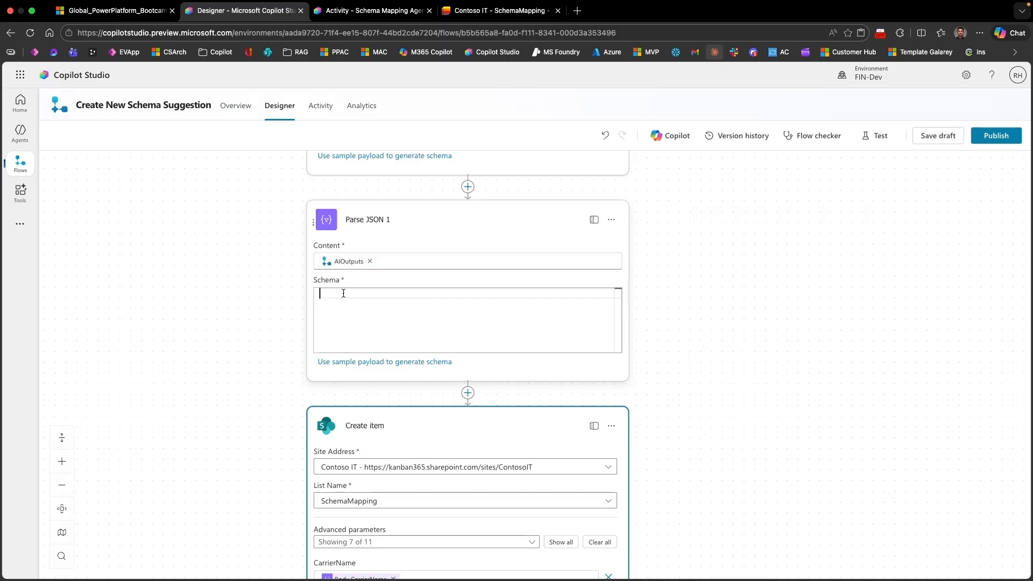
click(346, 363)
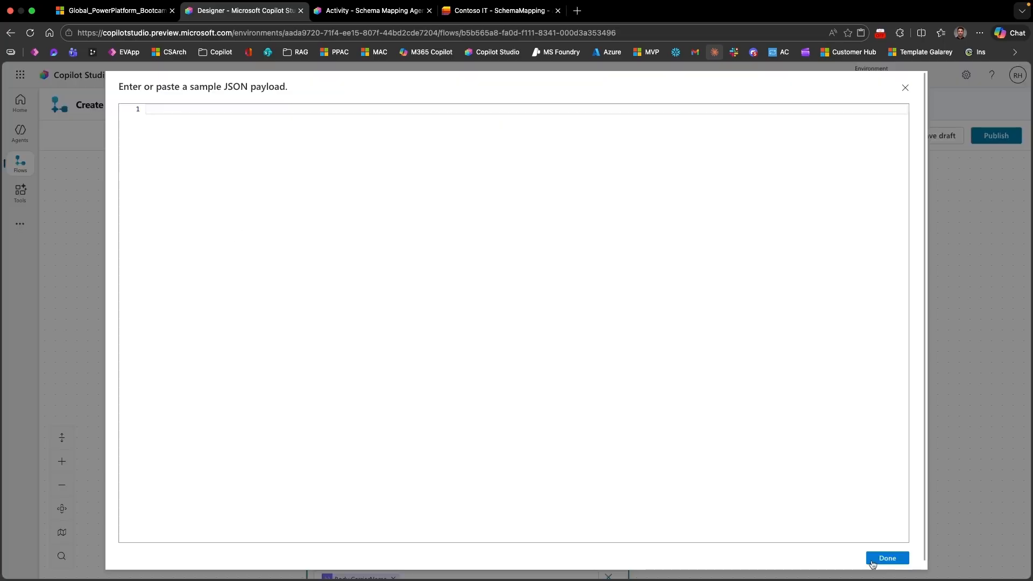
click(906, 90)
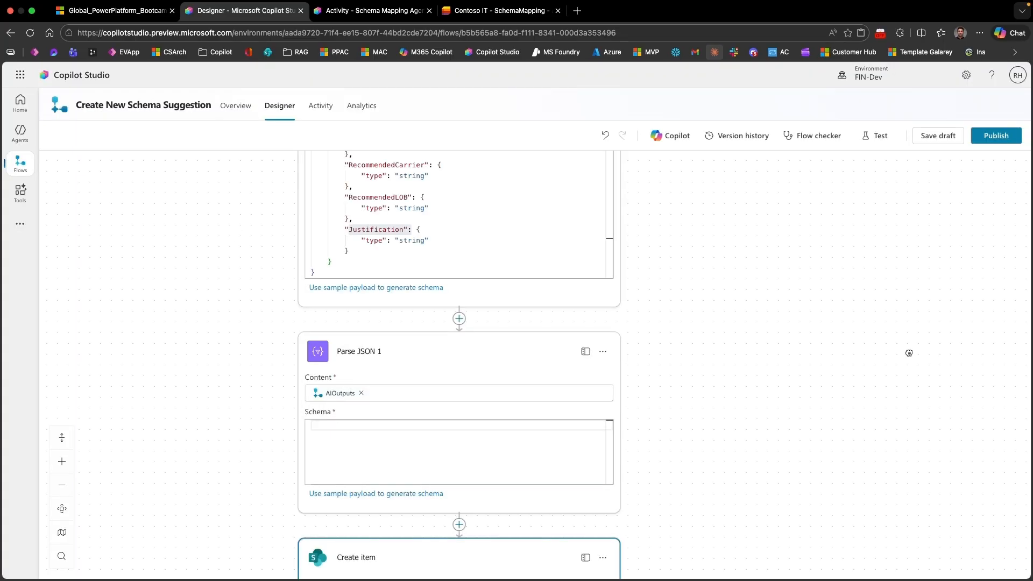
Step: Leave the designer for the agent flows list without saving the changes
scroll(535, 199, up, 4)
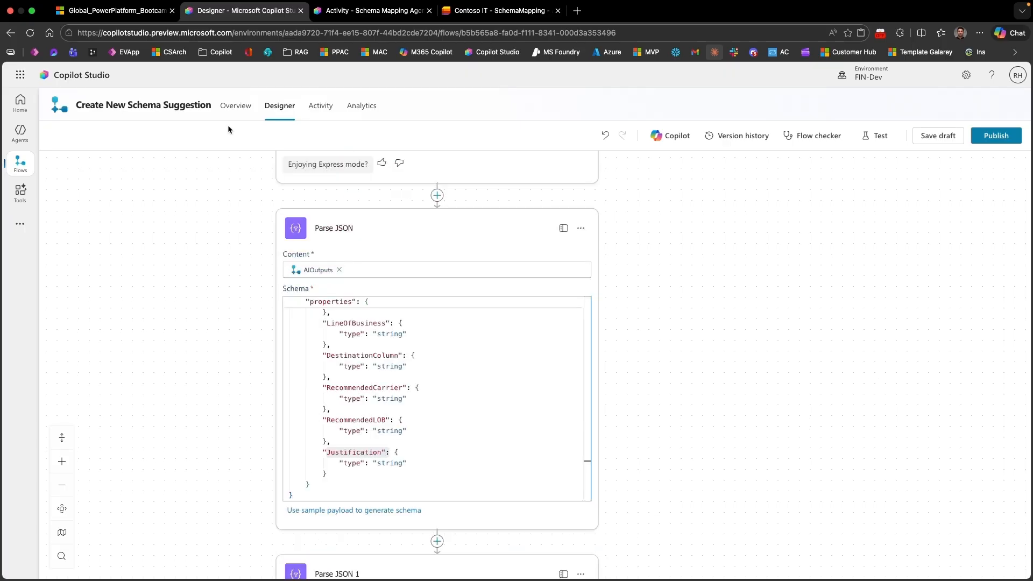
click(22, 168)
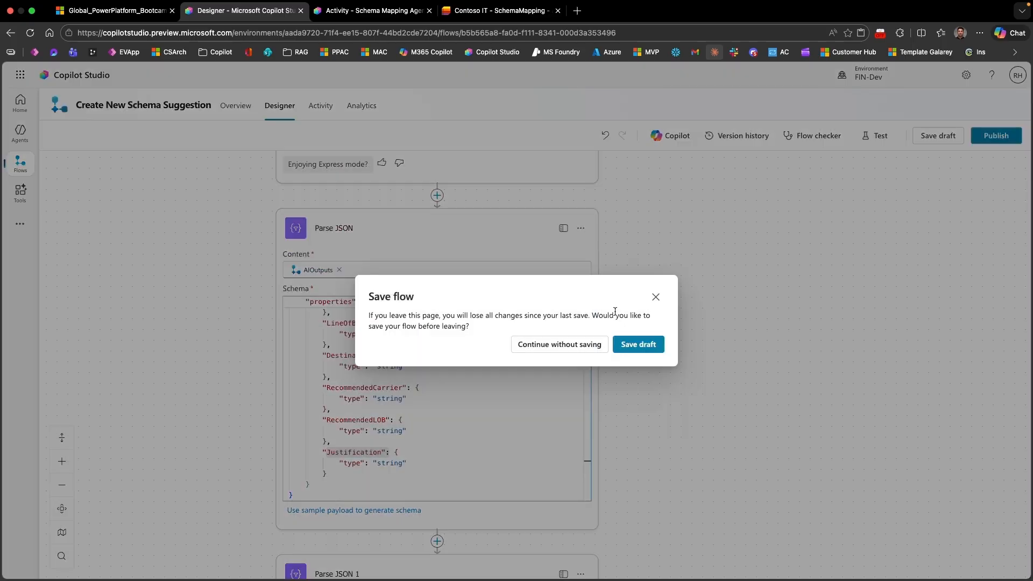
click(581, 346)
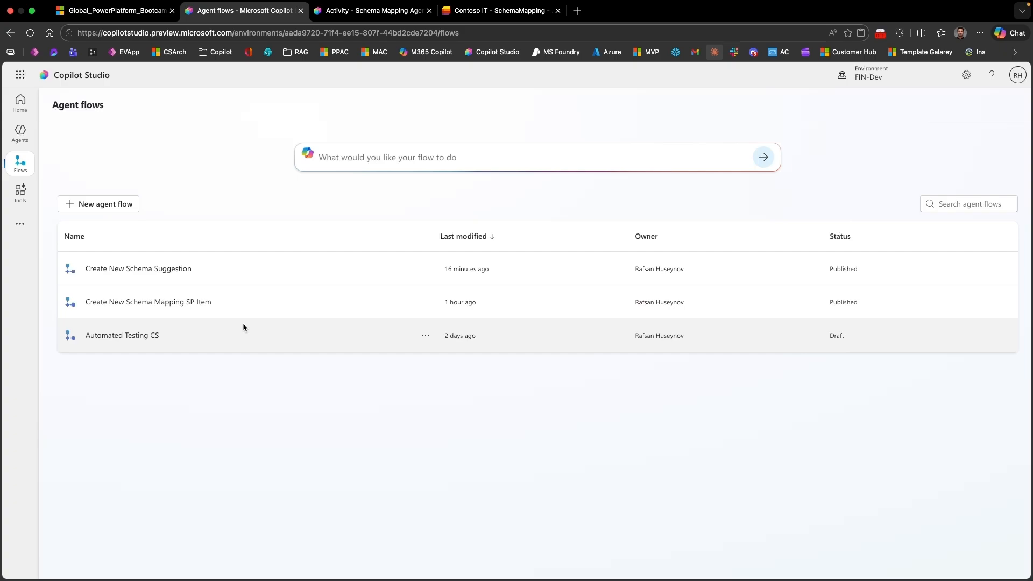
Step: Open the 2/19/26, 9:29 PM run of Create New Schema Suggestion and copy the trigger's AIOutputs value
click(122, 273)
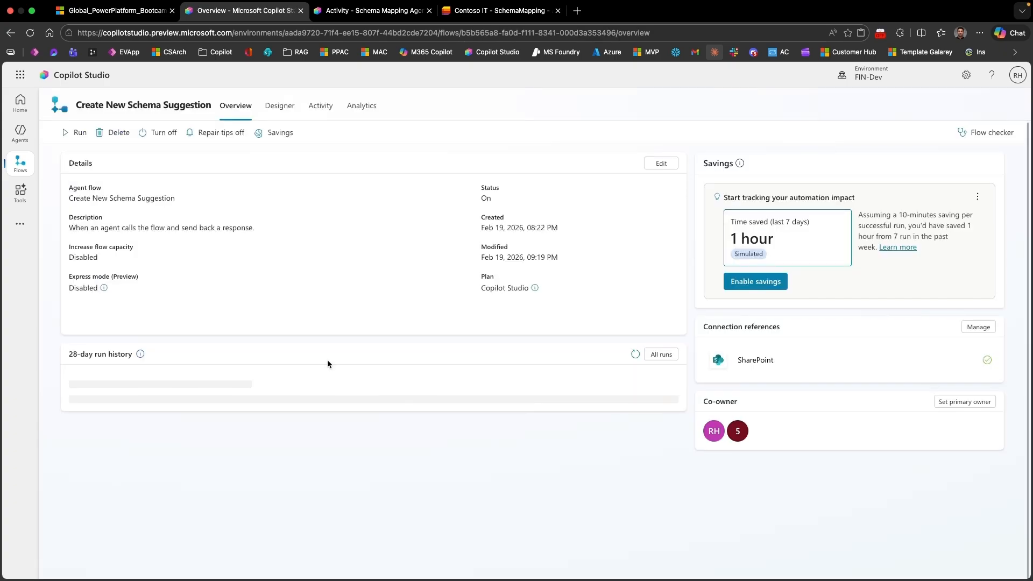
click(156, 414)
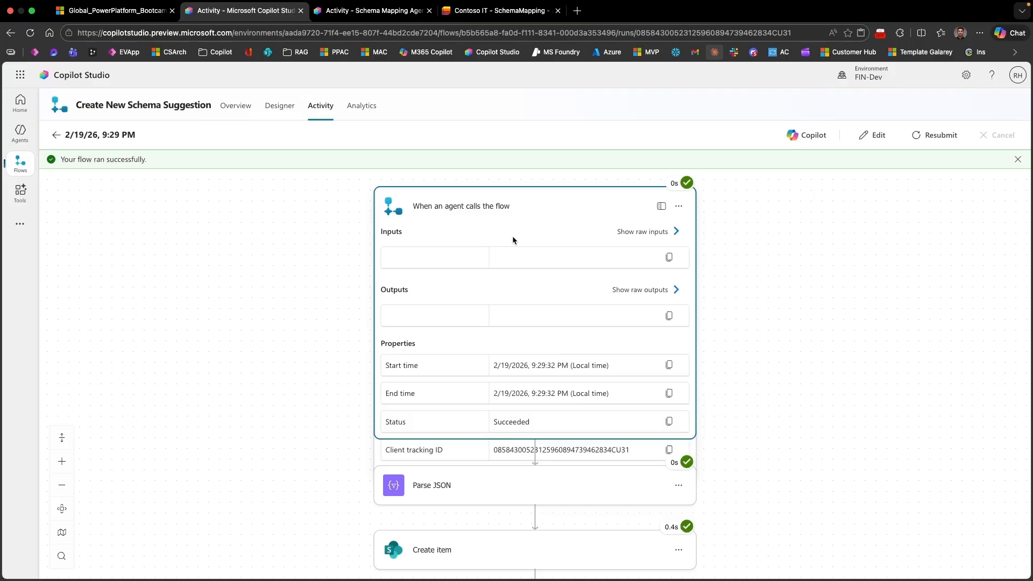
scroll(529, 415, down, 1)
scroll(529, 418, down, 2)
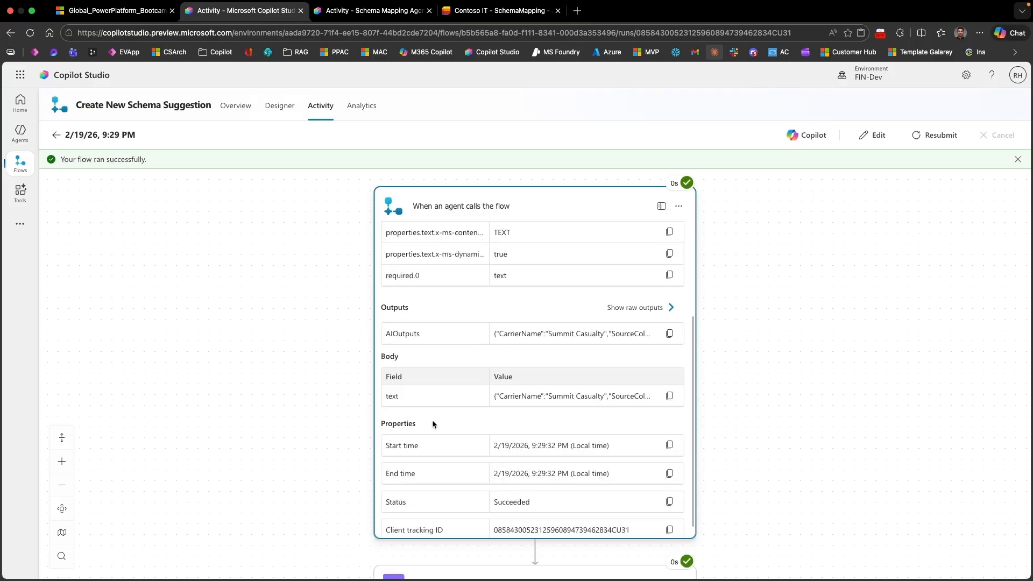
Step: Open the flow for editing from the run and insert another Parse JSON action before Create item
click(902, 137)
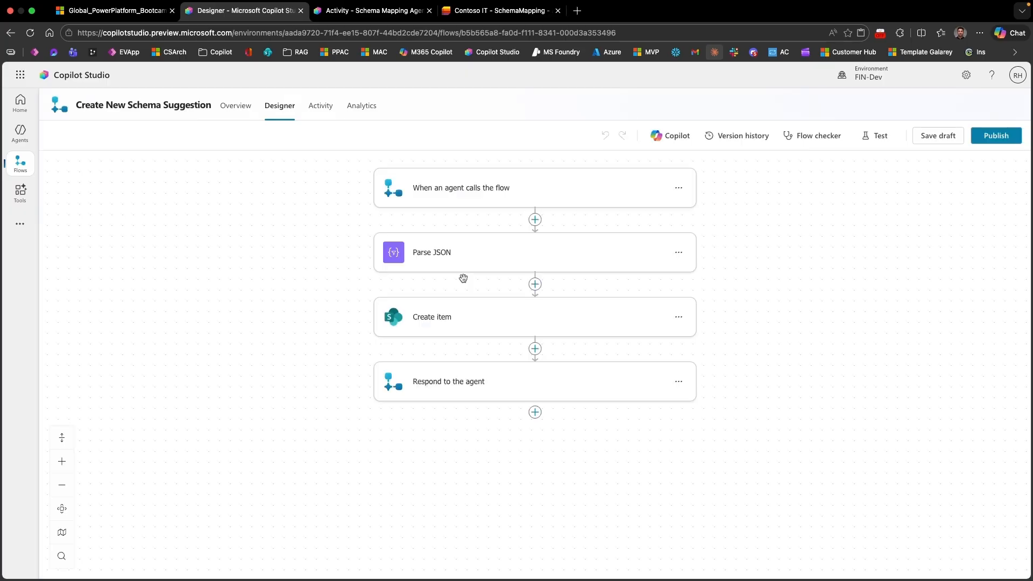
click(535, 284)
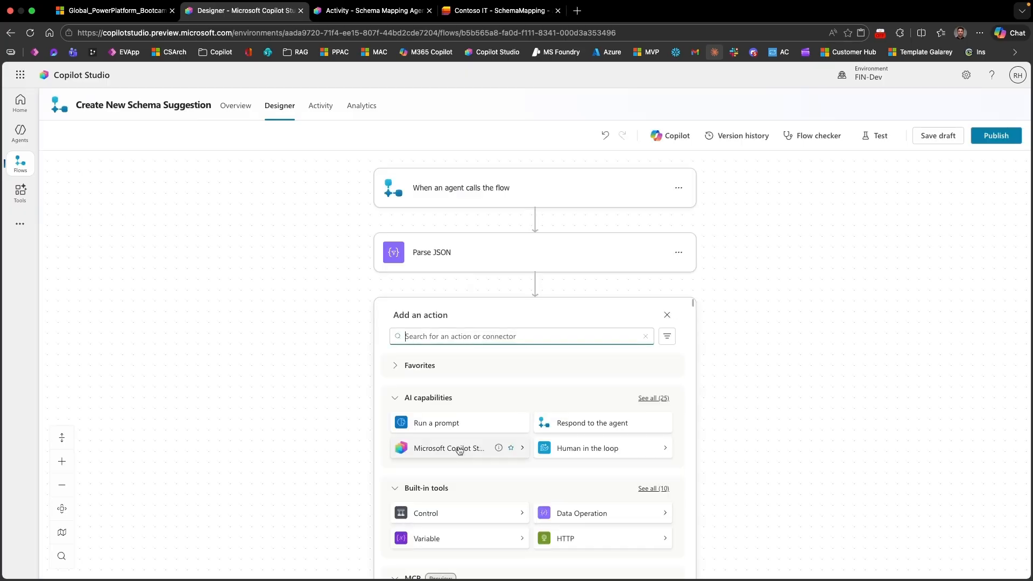
text(Parse)
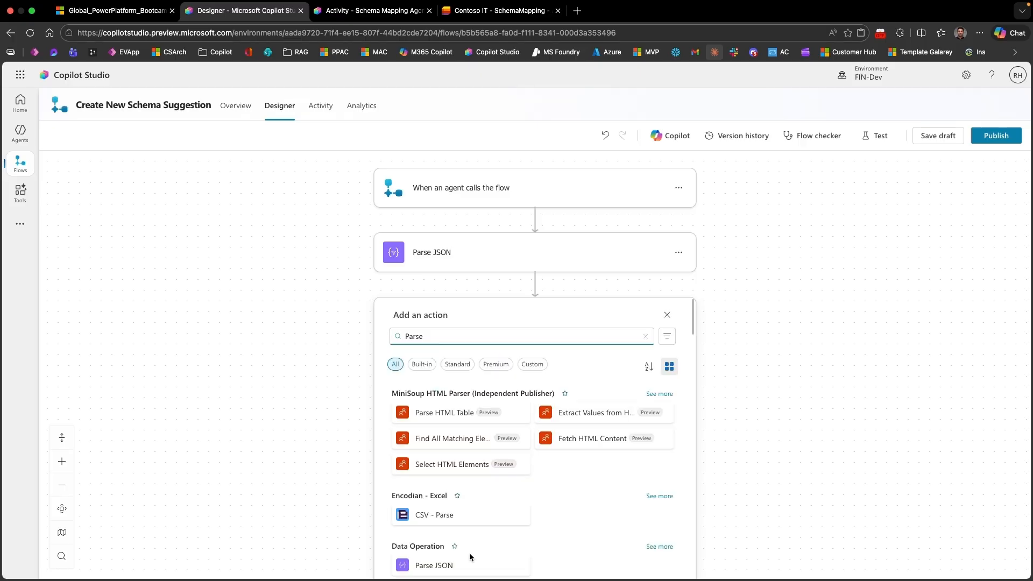
click(470, 561)
Step: Set the new Parse JSON action's content to AIOutputs and generate its schema from the copied JSON as sample payload
click(446, 360)
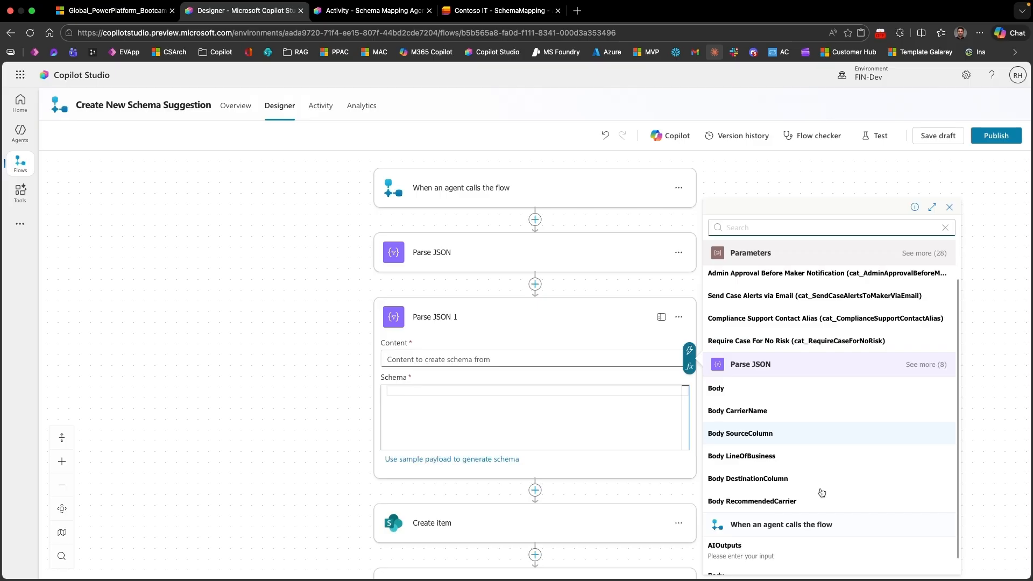
scroll(774, 539, down, 1)
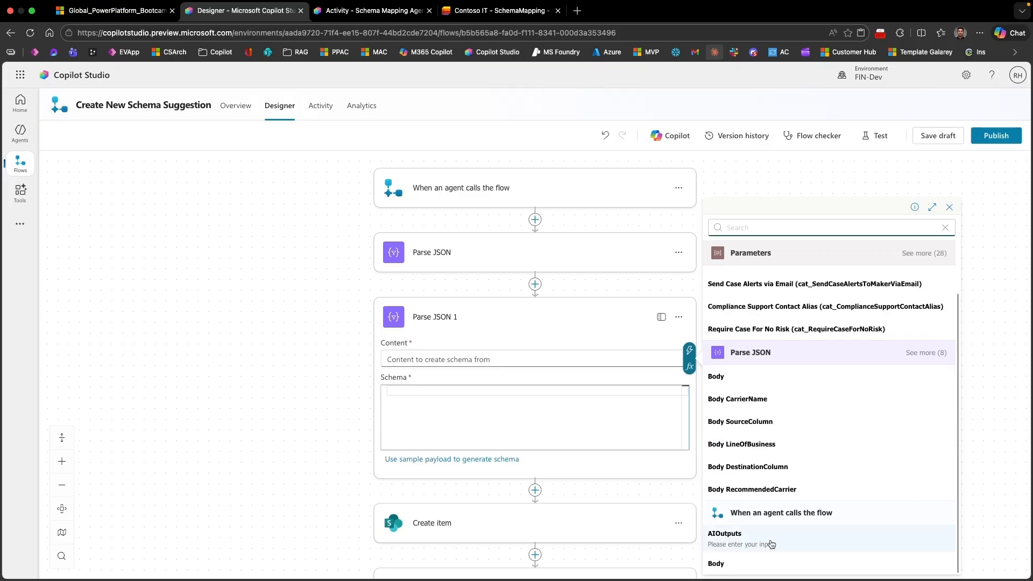
click(772, 542)
click(488, 460)
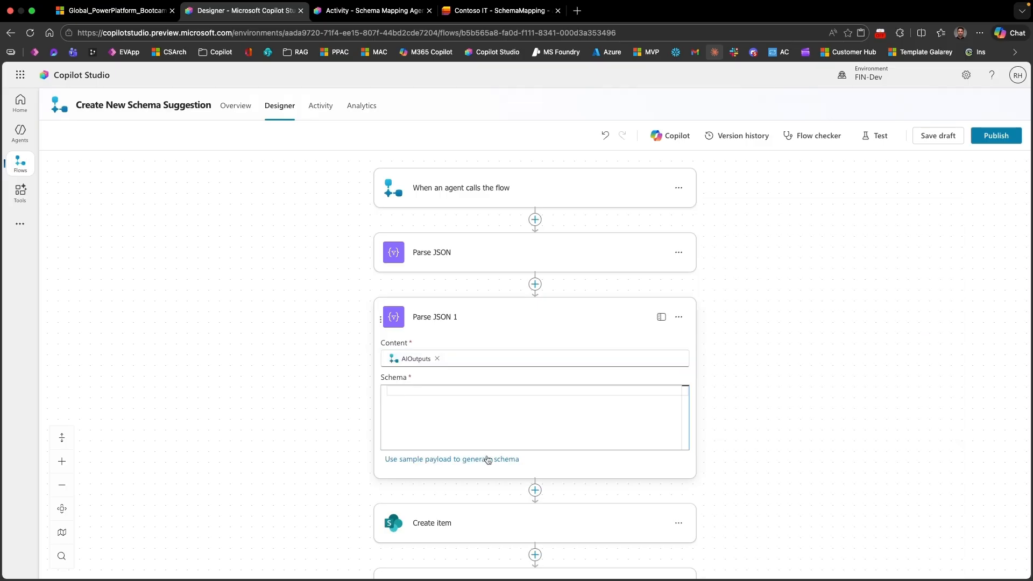
text({"CarrierName":"Summit Casualty","SourceColumn":"Full Name of Driver","LineOfBusiness":"Auto","DestinationColumn":"DriverFullName","RecommendedCarrier":"Summit Casualty","RecommendedLOB":"Auto","Justification":"Exact same carrier and LOB; destination column 'DriverFullName' is a direct semantic match to 'Full Name of Driver'."})
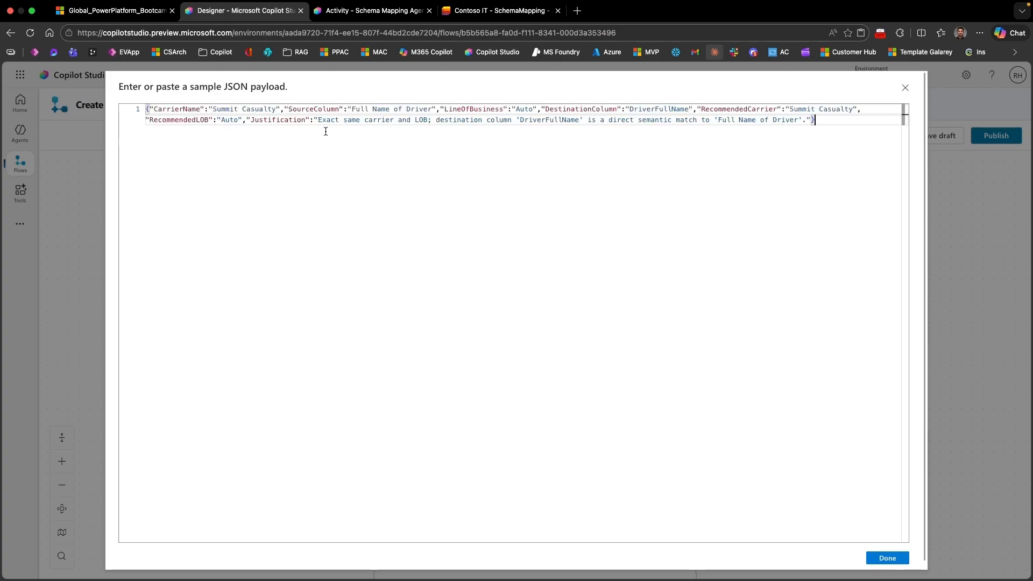
click(888, 558)
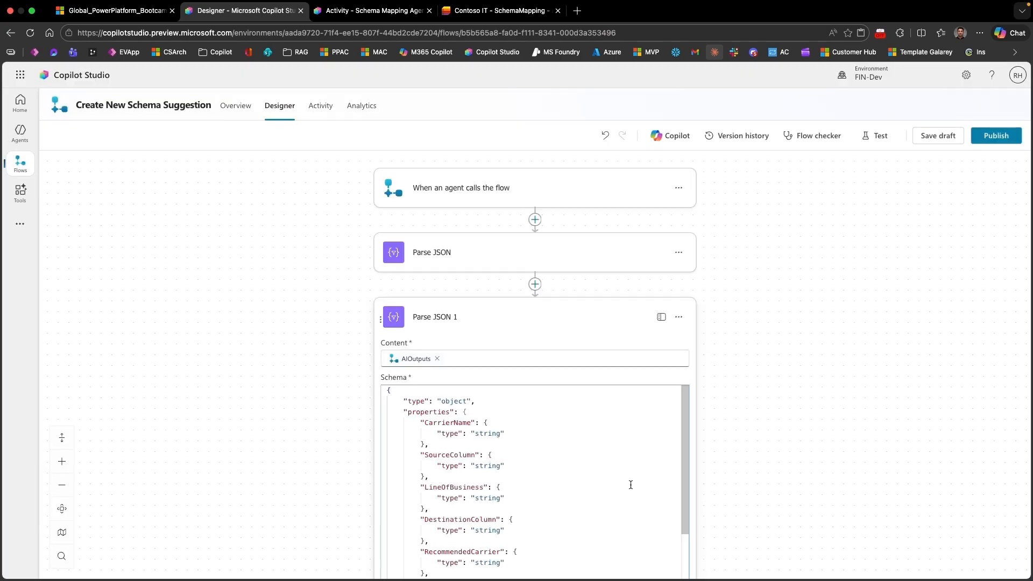
scroll(807, 412, down, 2)
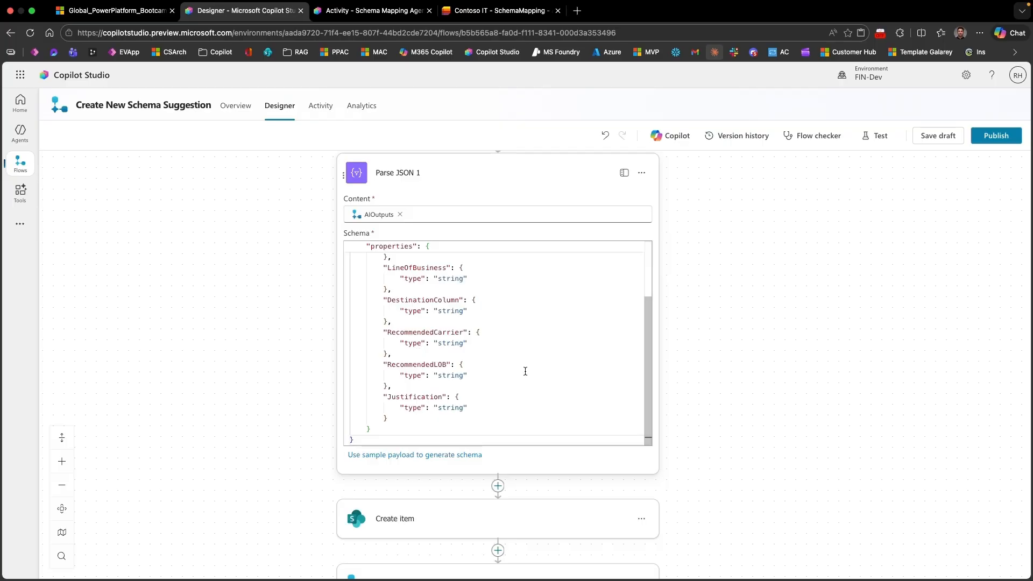
scroll(713, 396, down, 2)
click(571, 433)
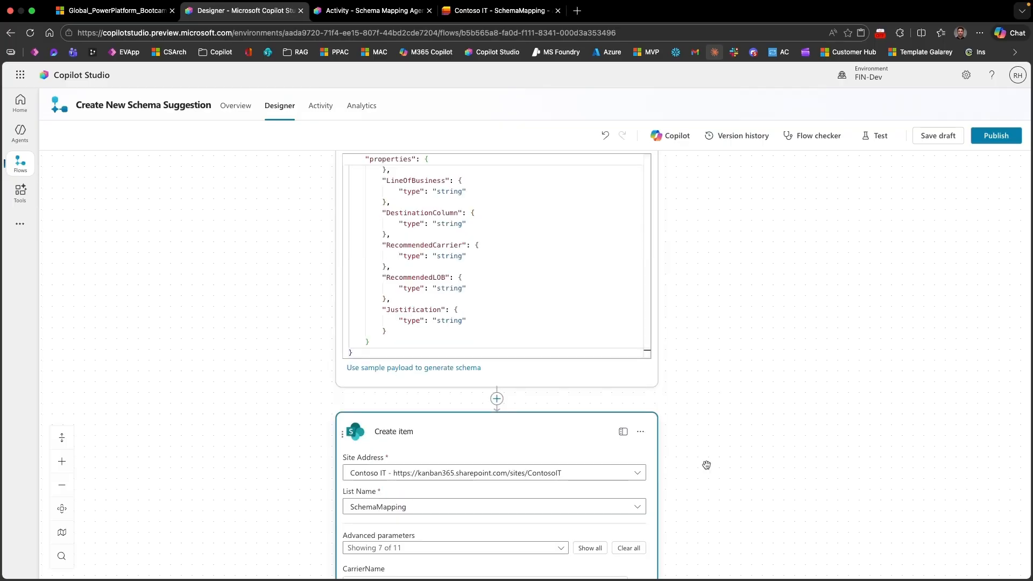
drag(706, 465, 719, 507)
scroll(719, 507, up, 1)
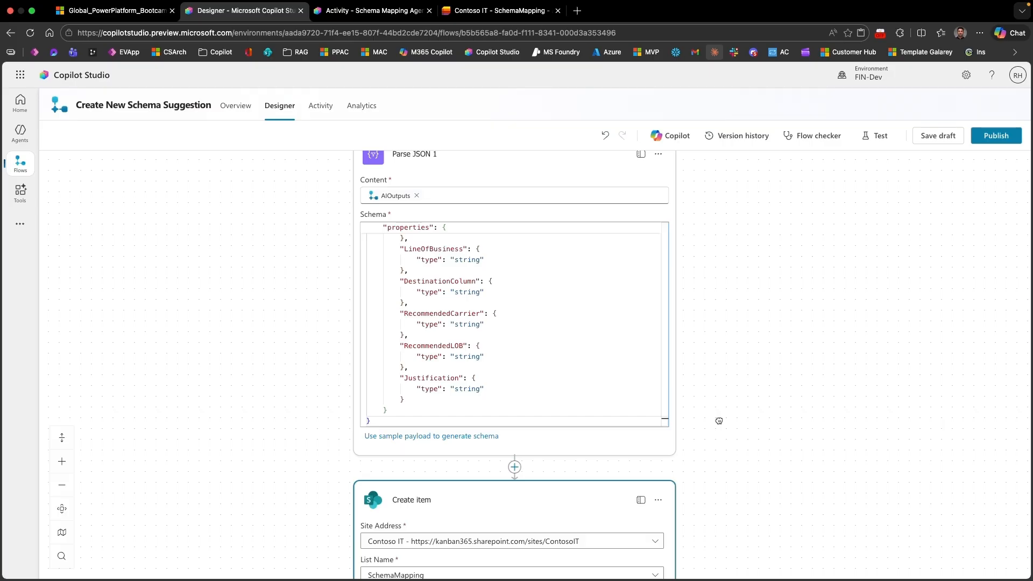
Step: Leave the flow without saving and open the Schema Mapping Agent
click(21, 133)
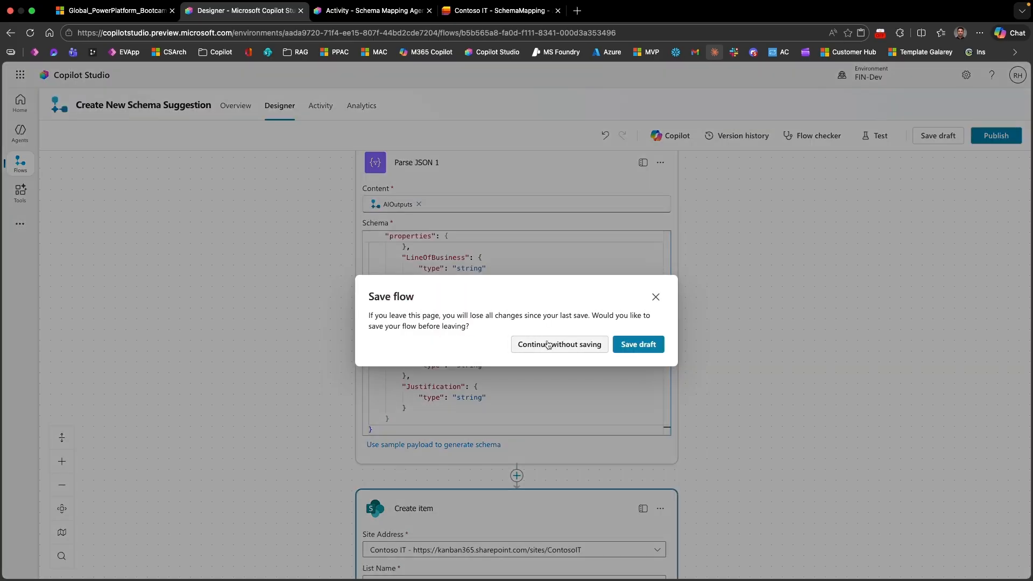
click(547, 344)
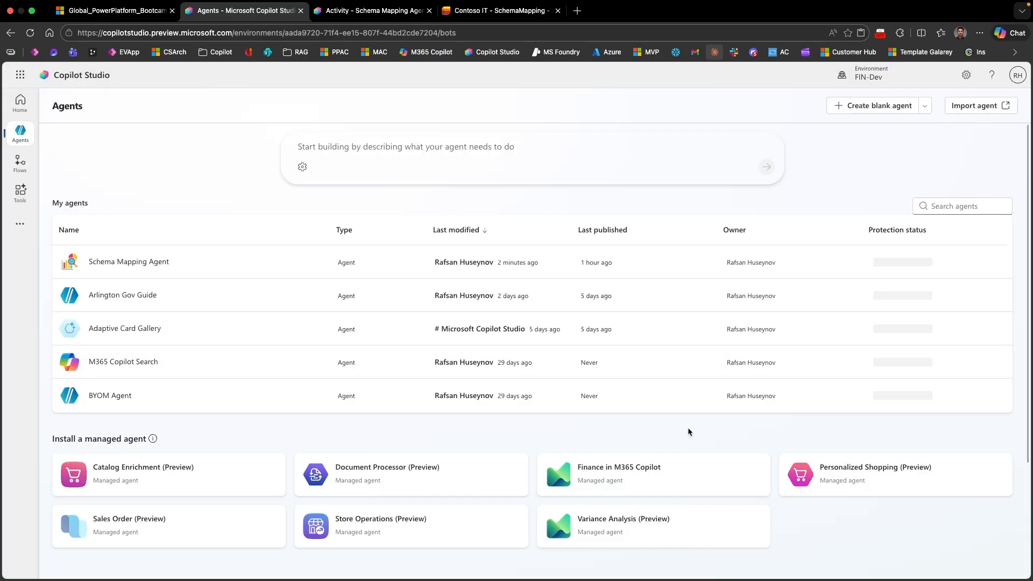
click(157, 263)
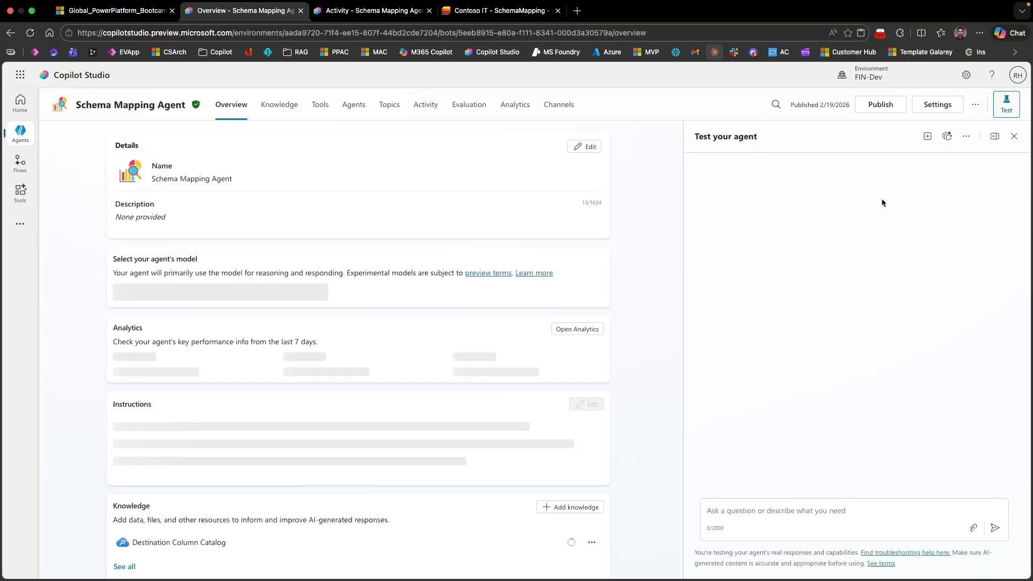
Step: Replace the broken GenerateSchemaSuggestion reference in instruction 7 with the Log AI Outputs topic and save the instructions
scroll(503, 408, down, 2)
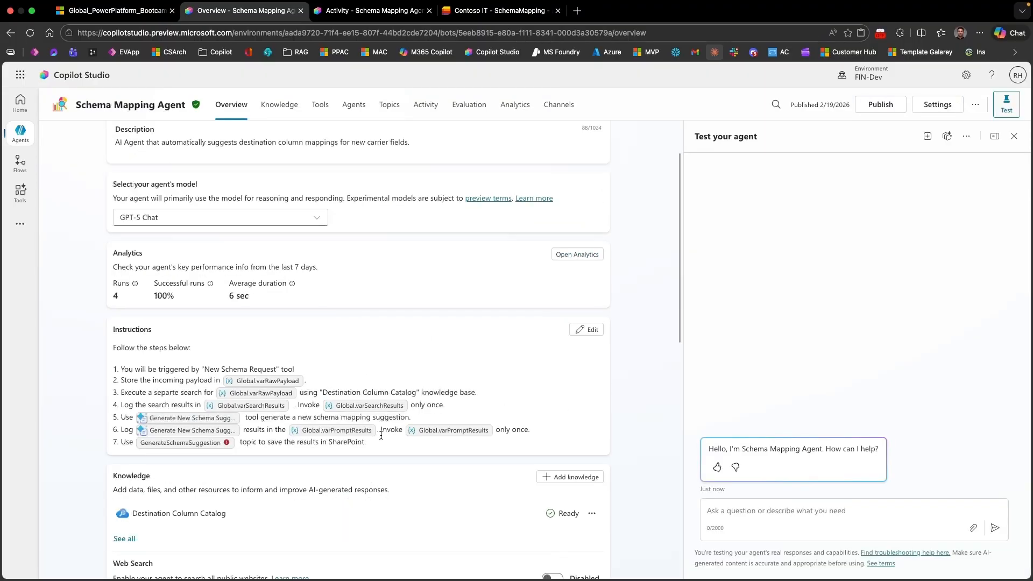
click(381, 435)
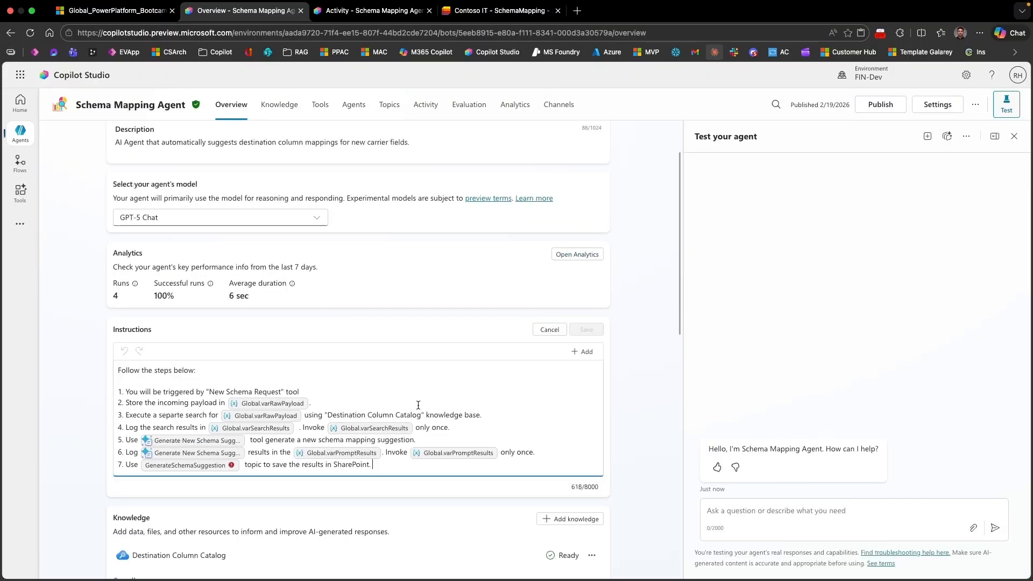
click(240, 465)
key(BackSpace)
text(/)
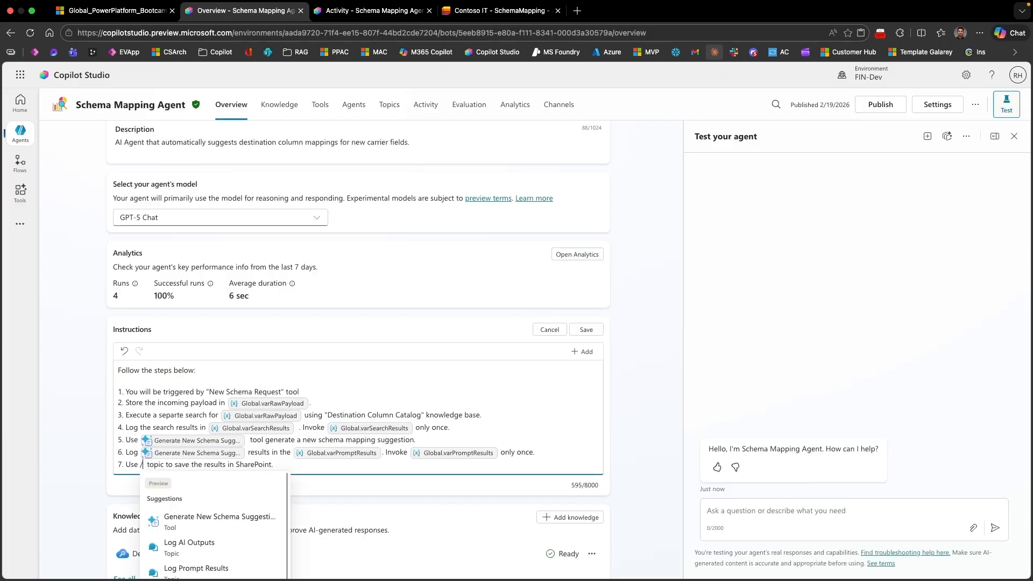
click(208, 553)
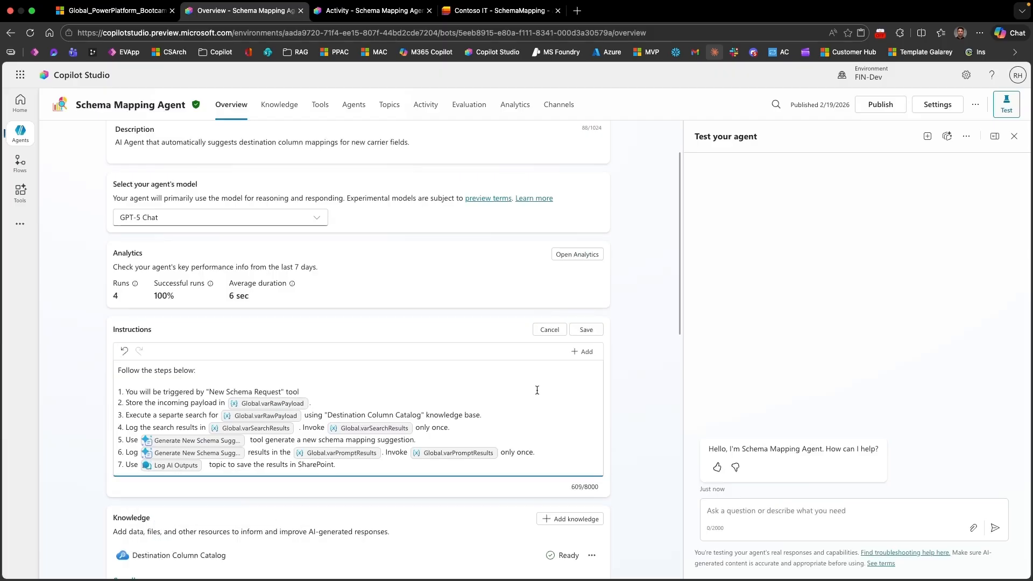
click(586, 329)
Step: Test the agent with a recent New Schema Request trigger and review the mapping suggestion in its reply
click(966, 136)
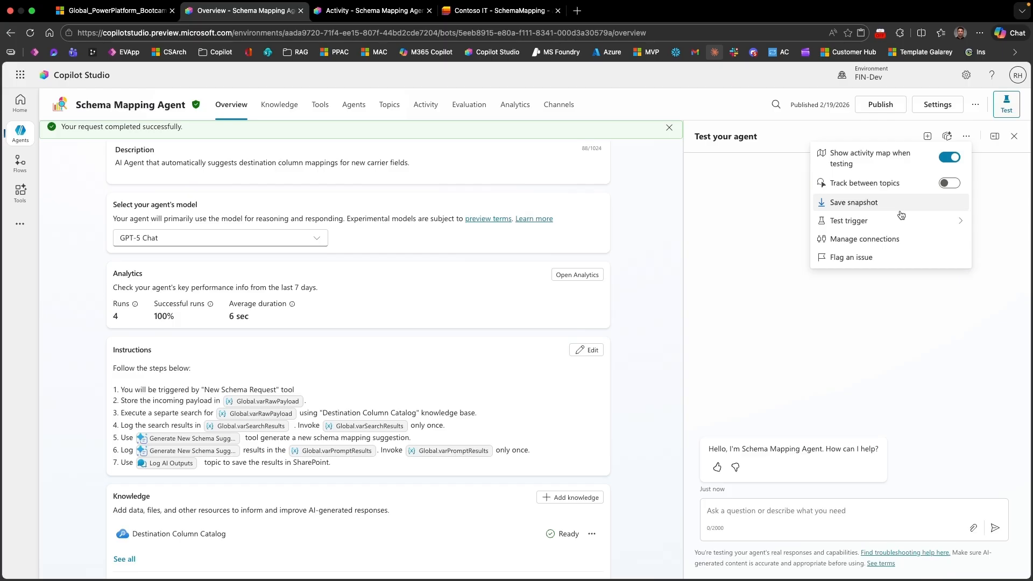
click(860, 221)
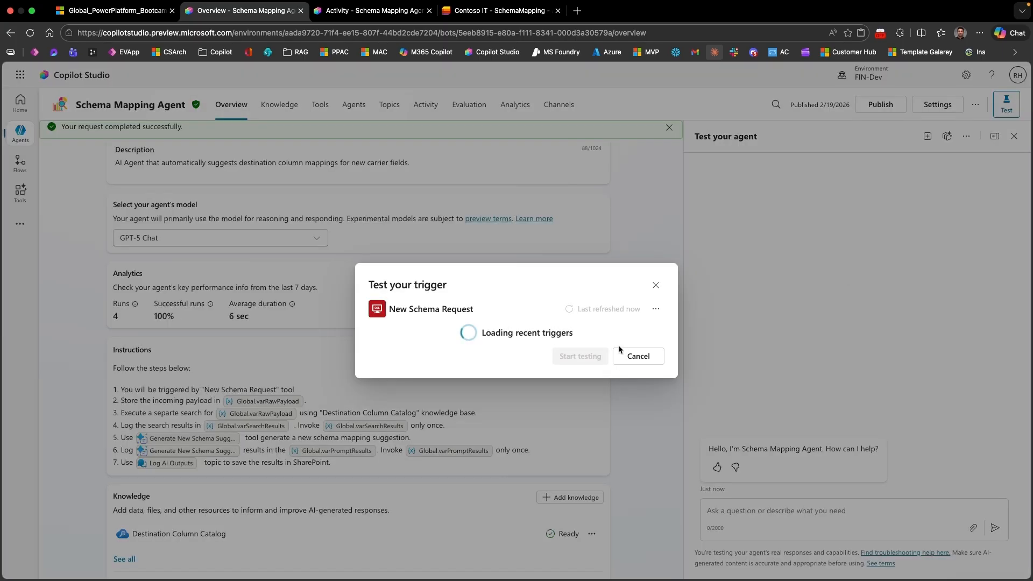
click(583, 431)
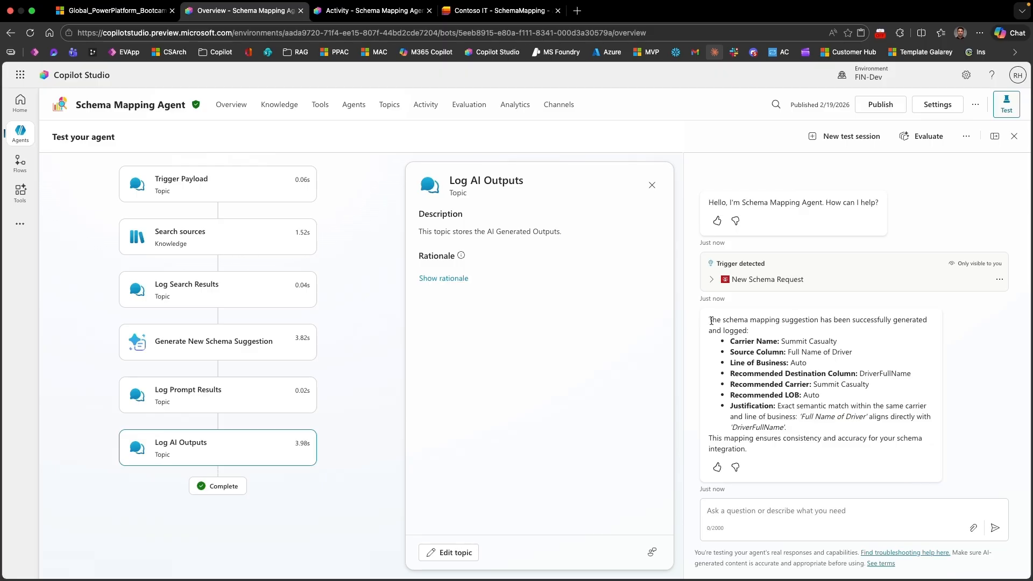
drag(711, 321, 761, 432)
Step: Refresh the SchemaMapping SharePoint list and check its last rows for the logged suggestion
click(501, 10)
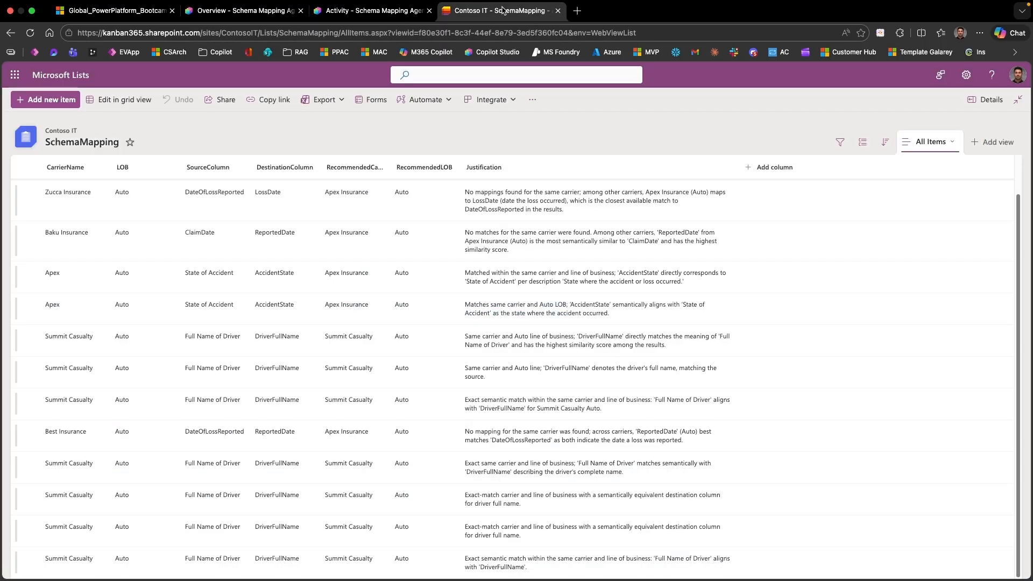
click(31, 33)
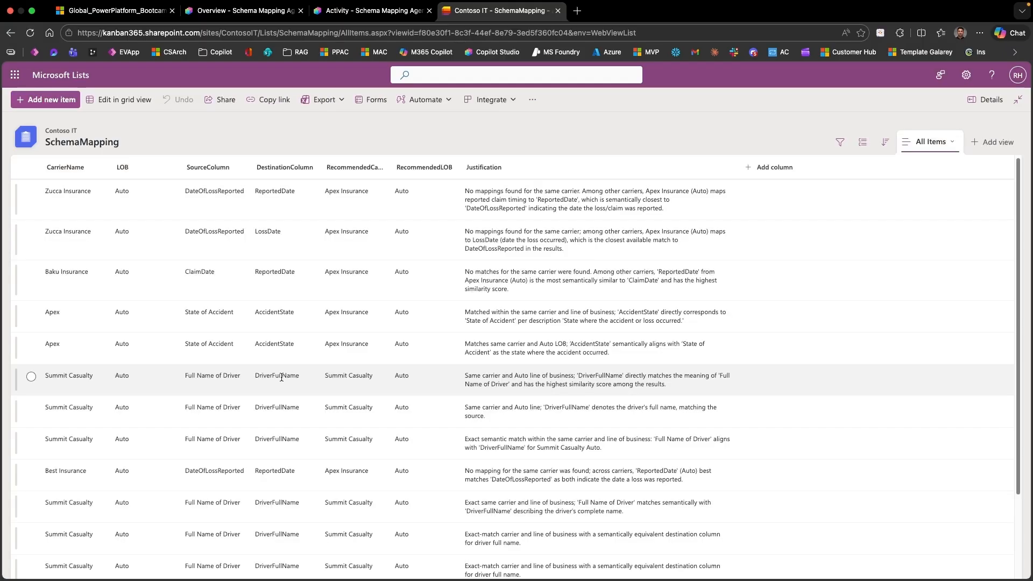
scroll(281, 377, down, 3)
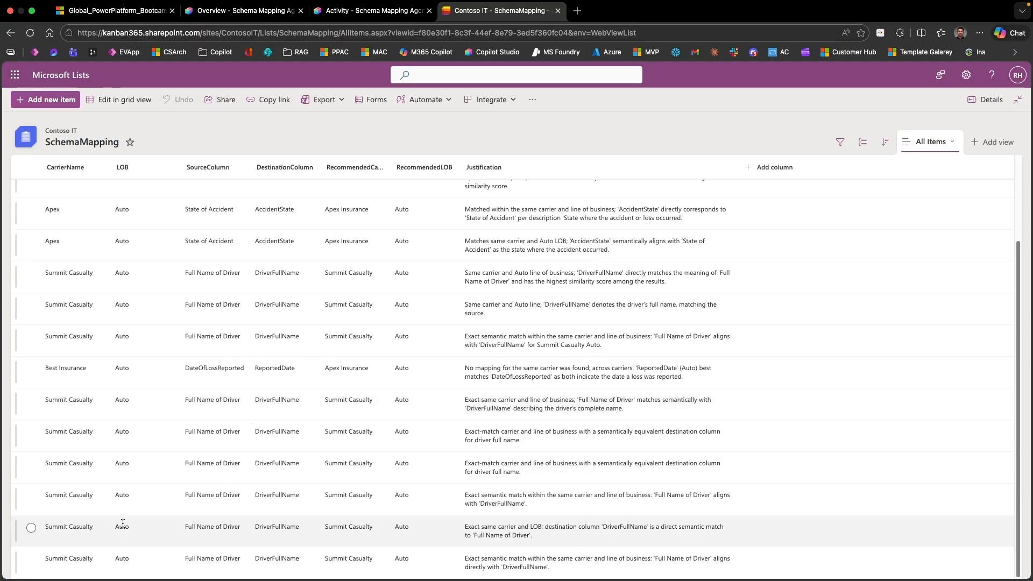